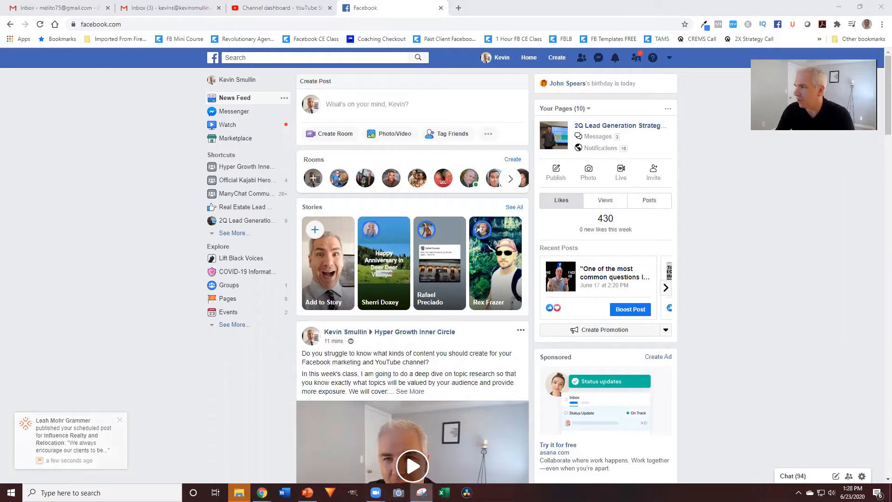
Show the Facebook Optimization checklist in Snipping Tool, then hide all windows to reveal the desktop
left_click(422, 493)
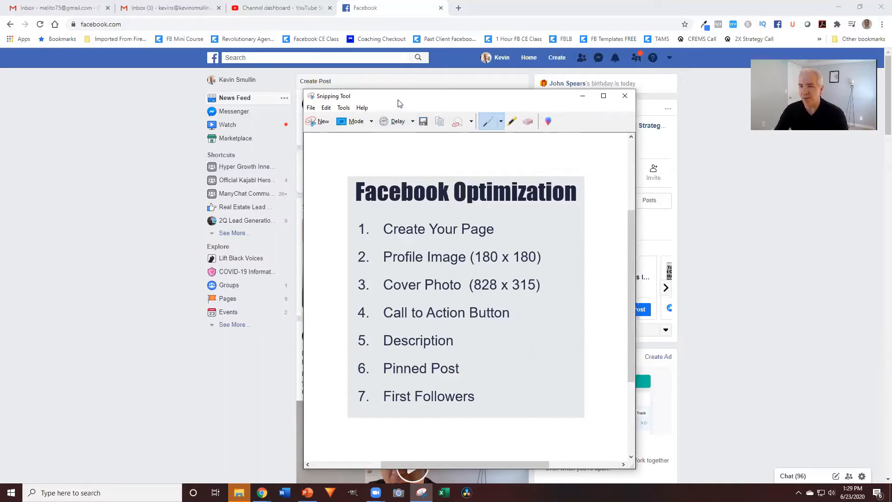
key("super+d")
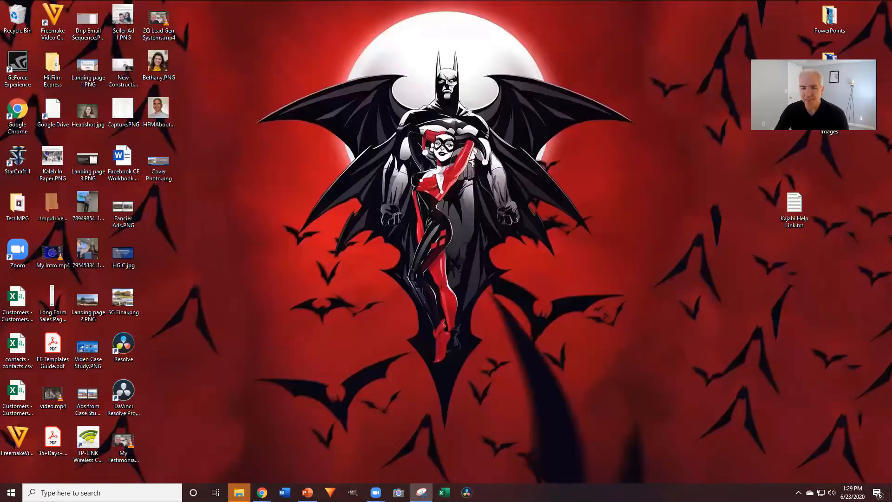
Restore the Facebook news feed window from the Chrome taskbar preview
mouse_move(262, 493)
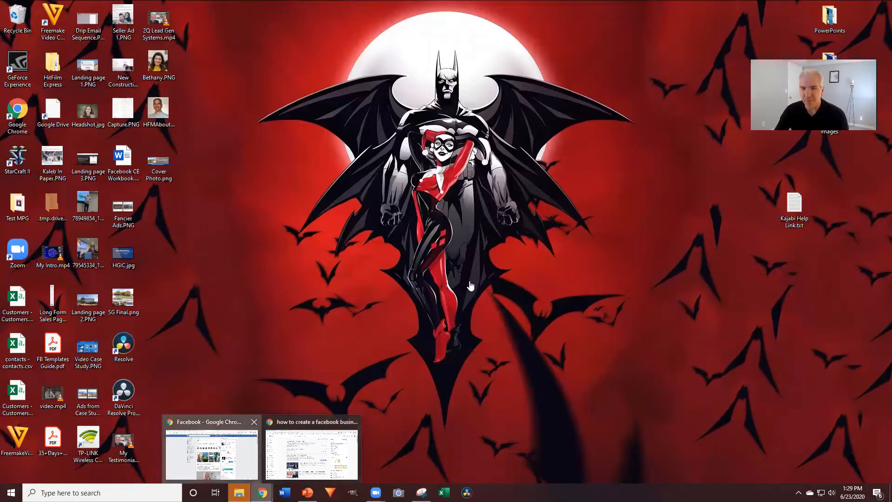
left_click(234, 454)
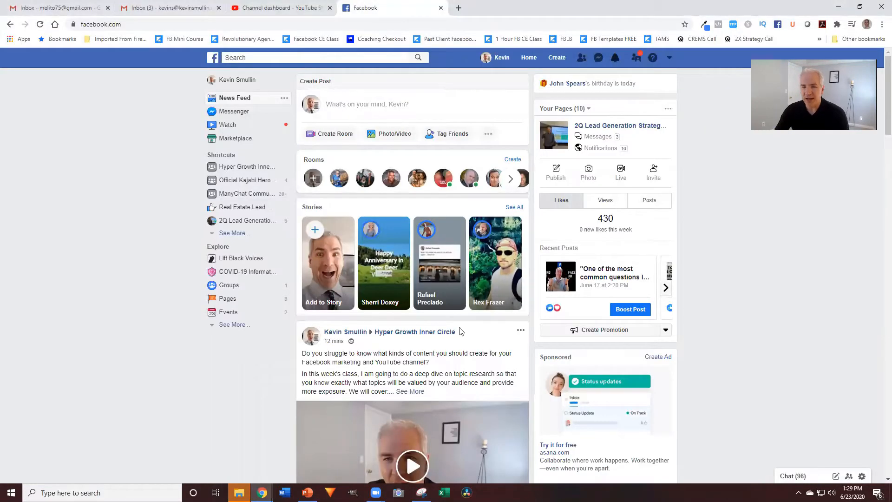
mouse_move(262, 493)
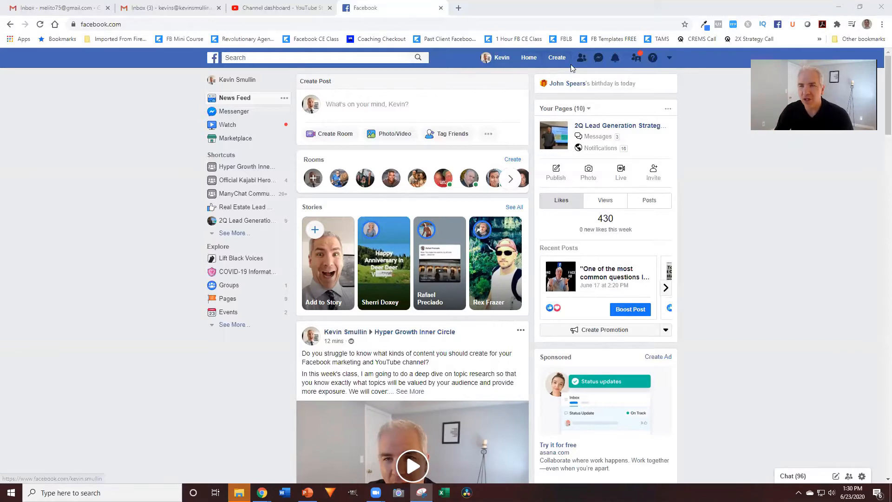
Search Facebook for 'create business page', return home, and start a new Page from Create
left_click(357, 58)
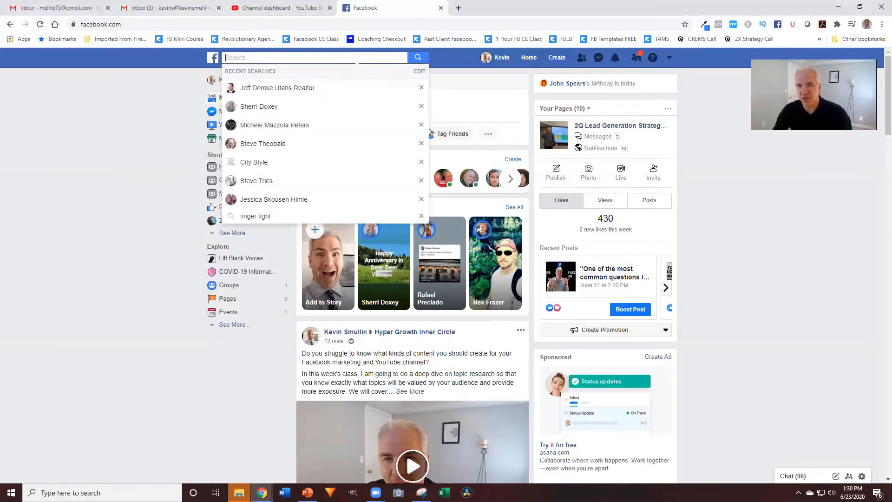
type("create ")
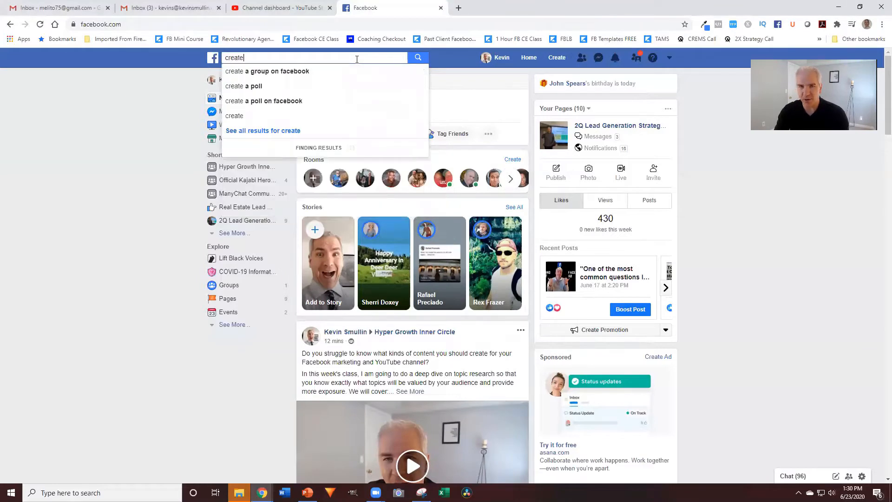
type("busin")
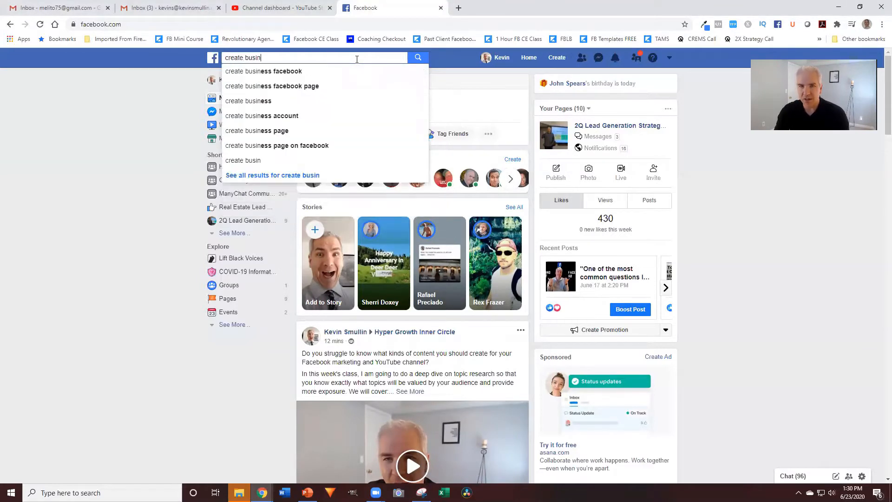
type("ess page")
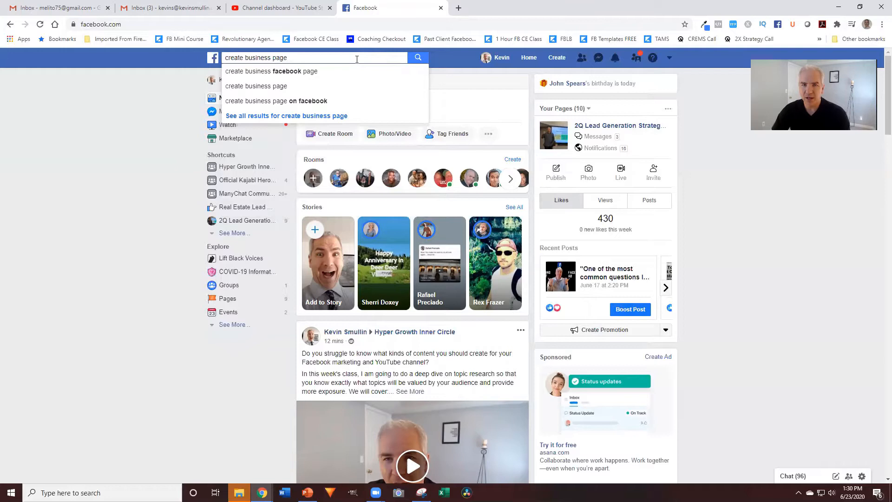
left_click(304, 88)
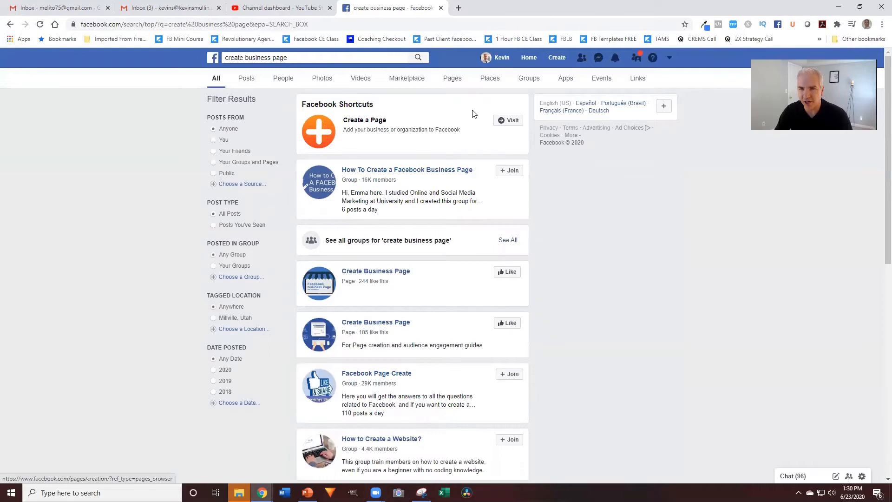
left_click(210, 63)
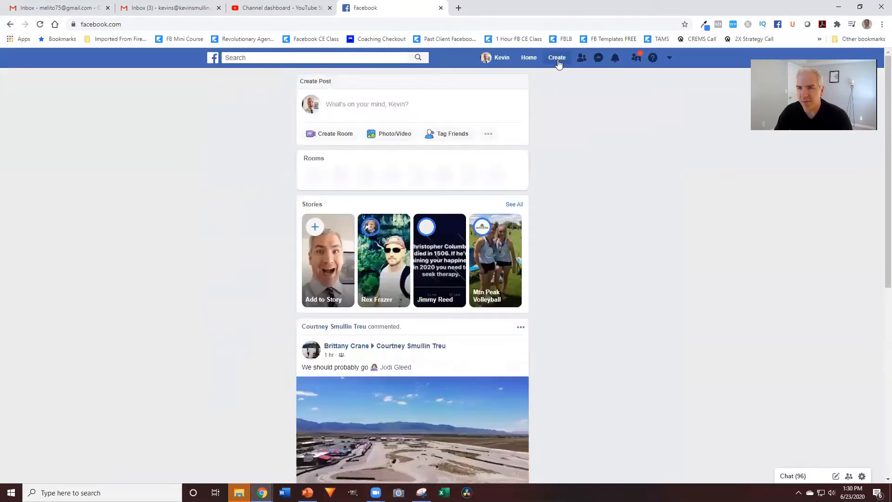
left_click(558, 60)
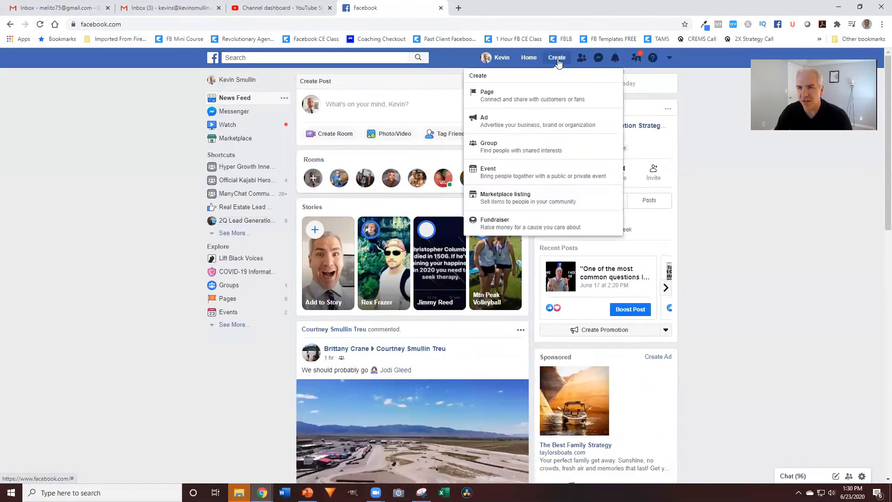
left_click(498, 94)
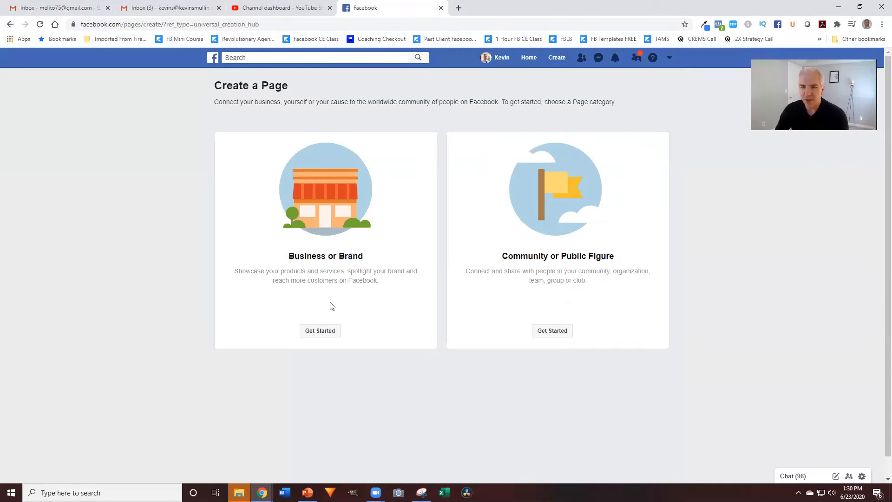
Choose Business or Brand and place the cursor in the empty Page name field
left_click(328, 333)
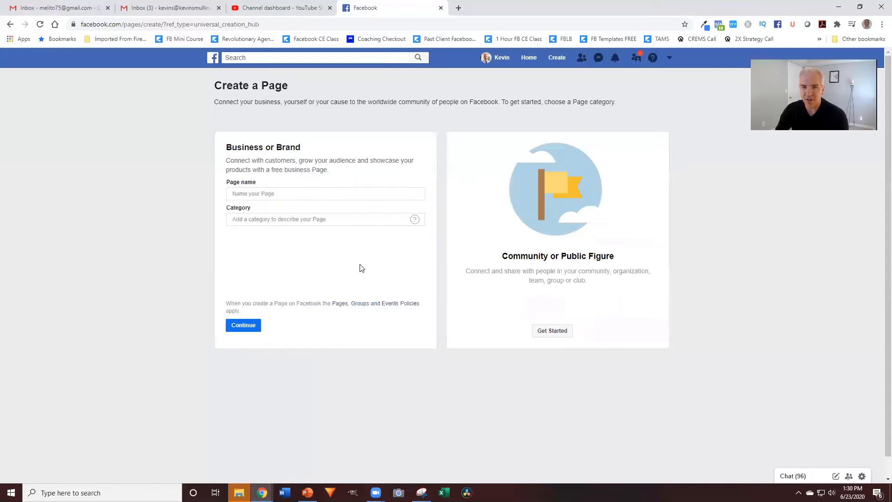
left_click(260, 192)
left_click(315, 170)
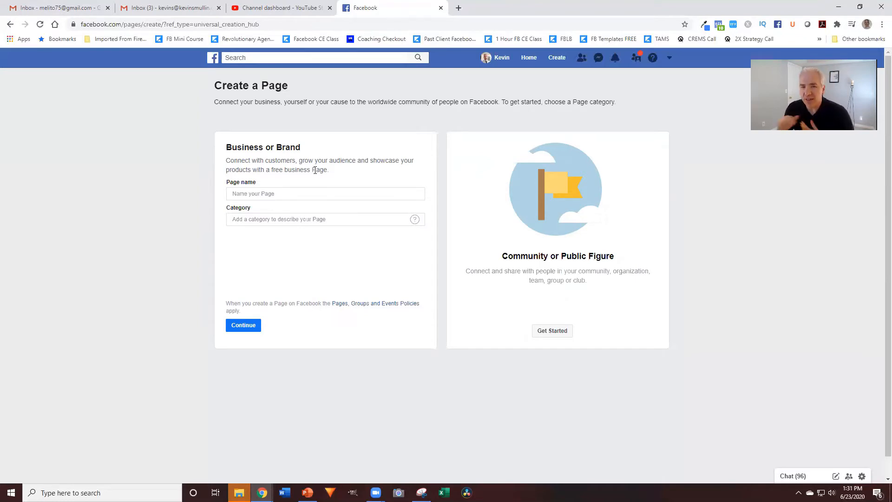
left_click(337, 194)
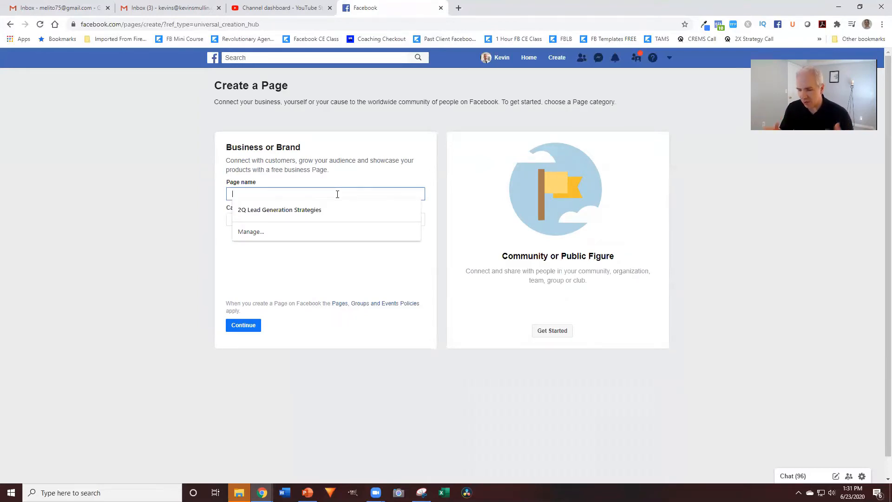
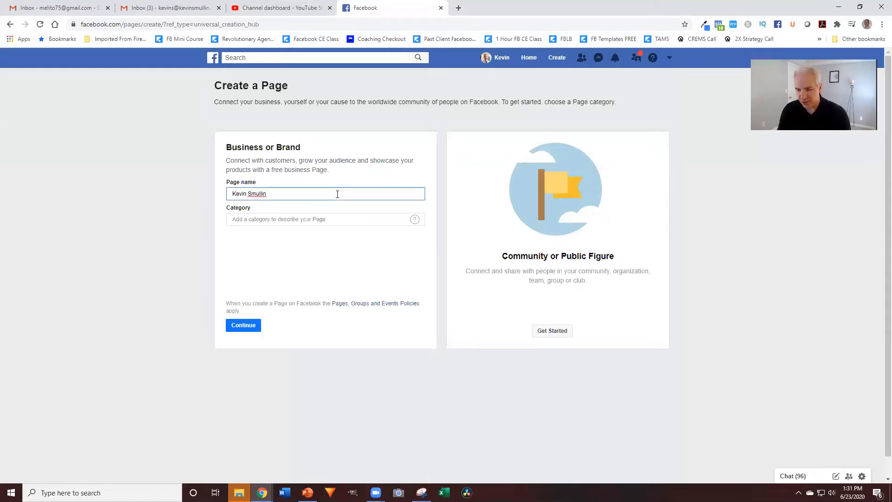
Name the page with the agent's full name followed by '- Utah Real Estate Agent'
type("- ta")
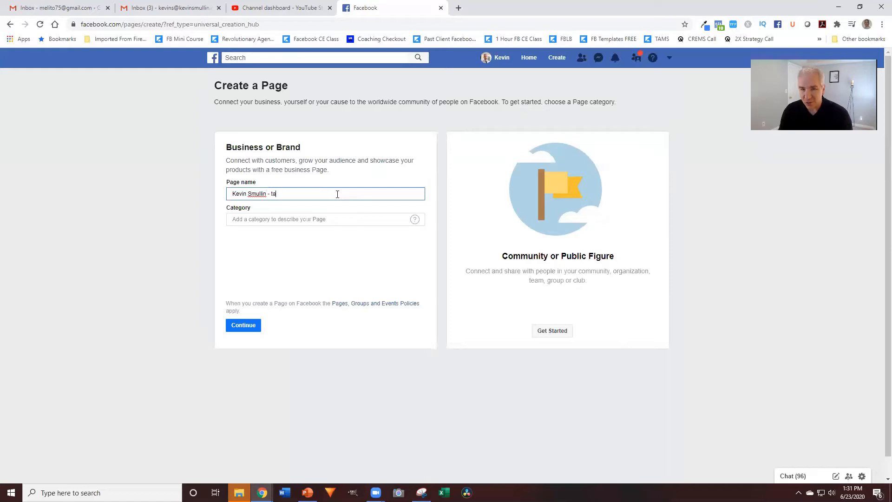
key("BackSpace")
key("BackSpace")
type("Utah")
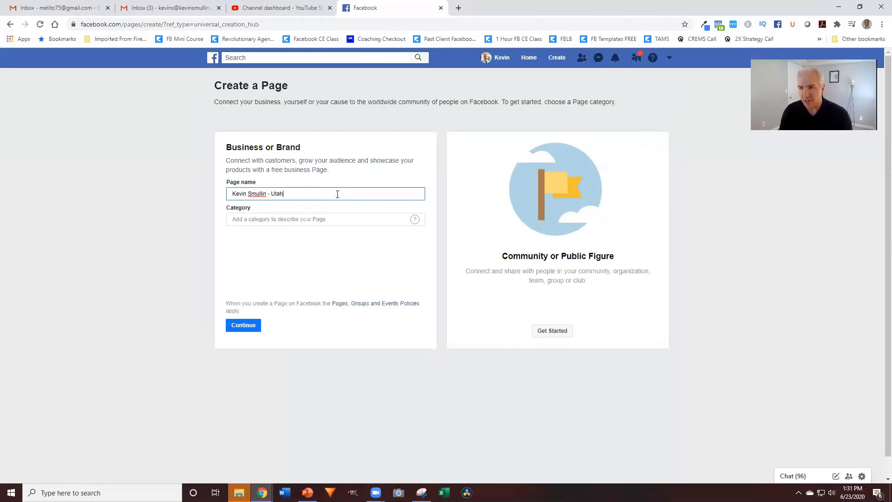
type(" Real Estate AGen")
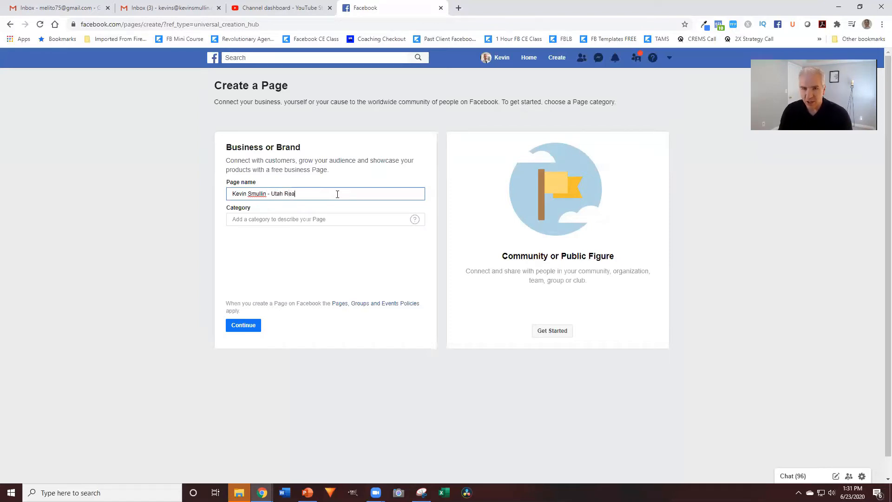
key("BackSpace")
key("BackSpace")
key("BackSpace")
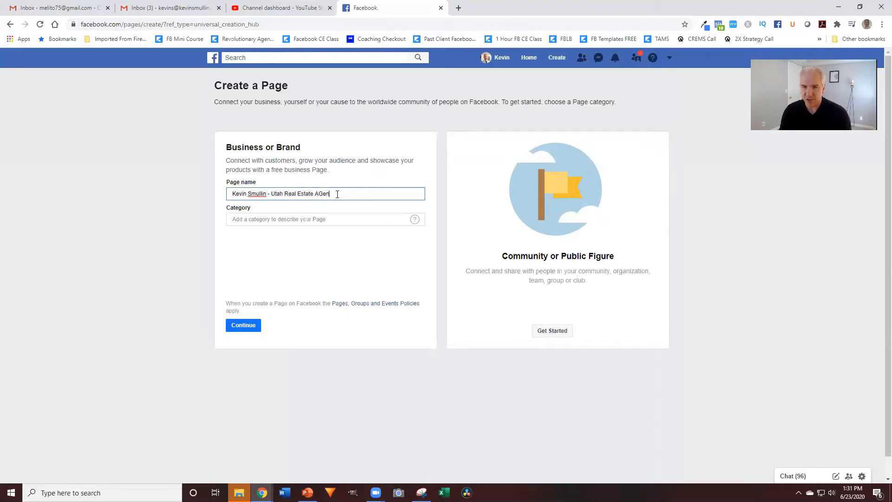
type("gent")
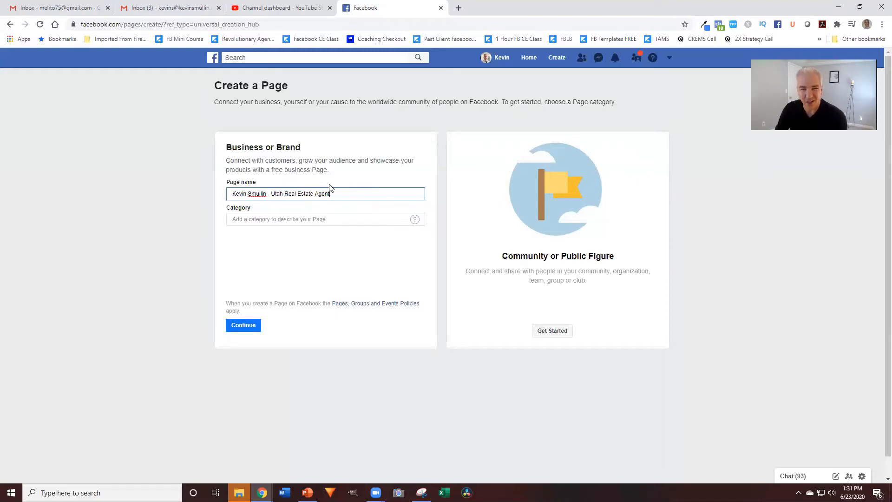
Set the page category to Real Estate Agent and enter the business street address
left_click(295, 220)
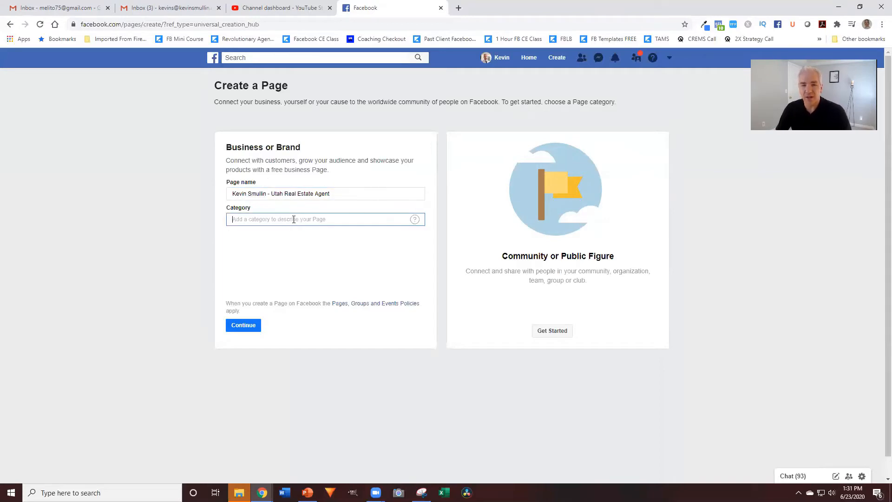
type("real esta")
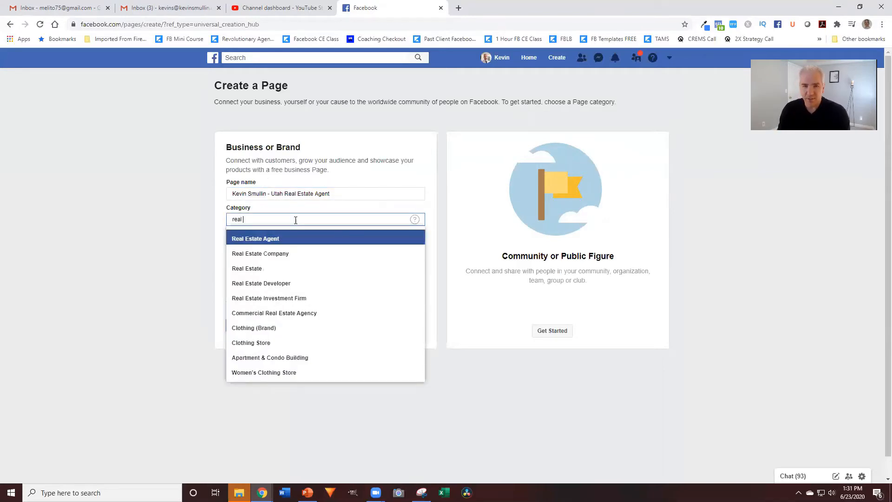
left_click(275, 239)
left_click(265, 224)
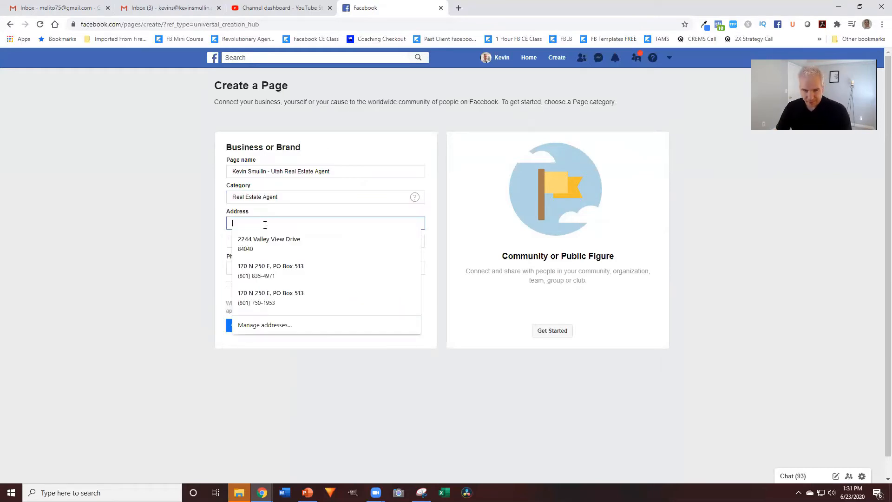
type("123 Main Street")
Fill in the business city, ZIP code and phone number
key("Tab")
type("Sandy, UT")
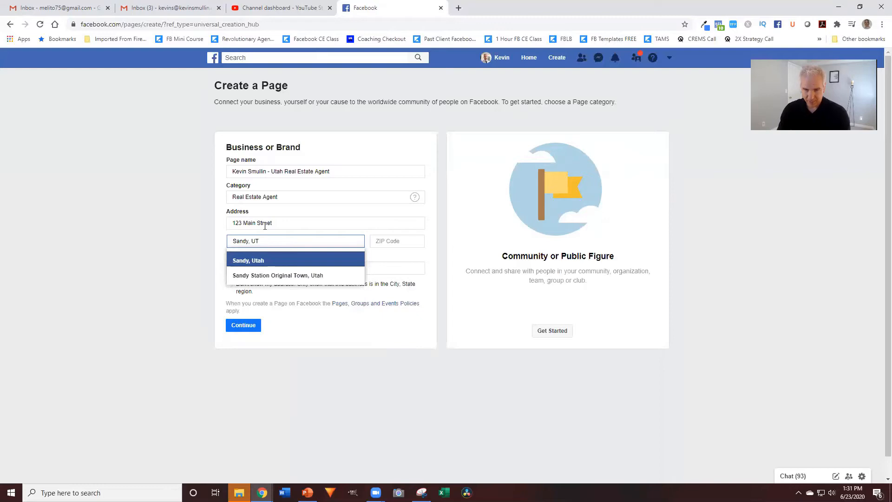
key("BackSpace")
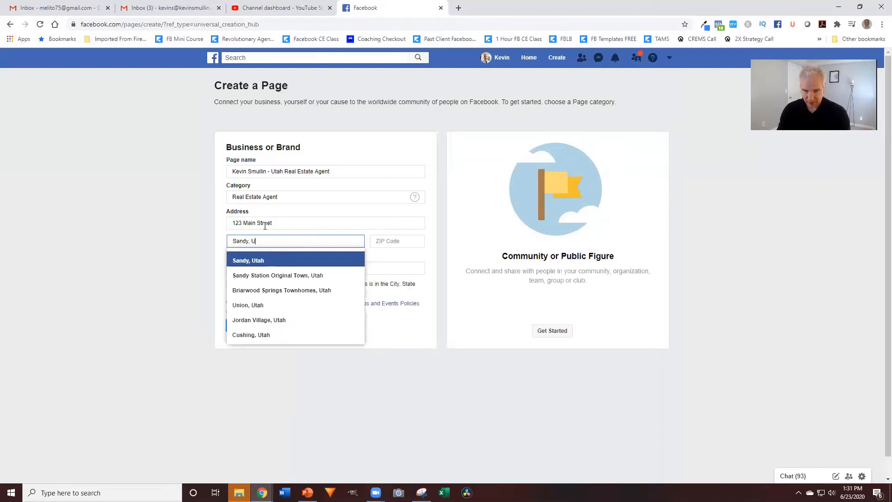
left_click(259, 261)
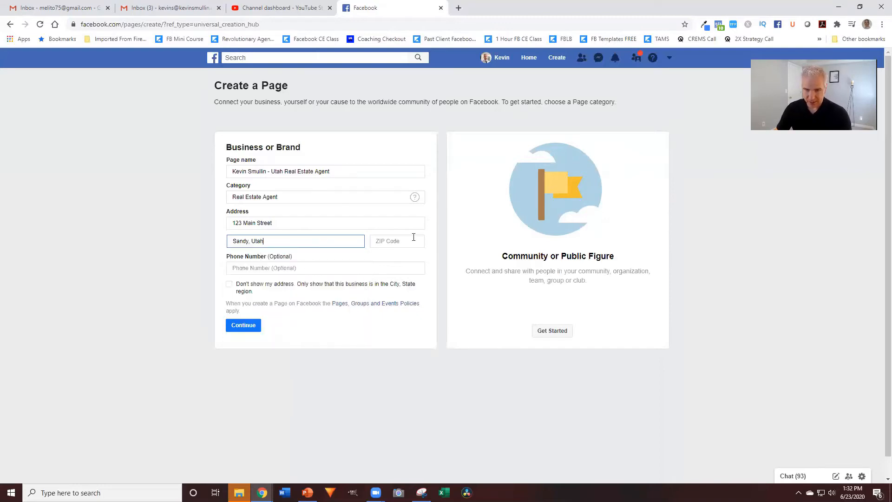
left_click(405, 242)
type("84074")
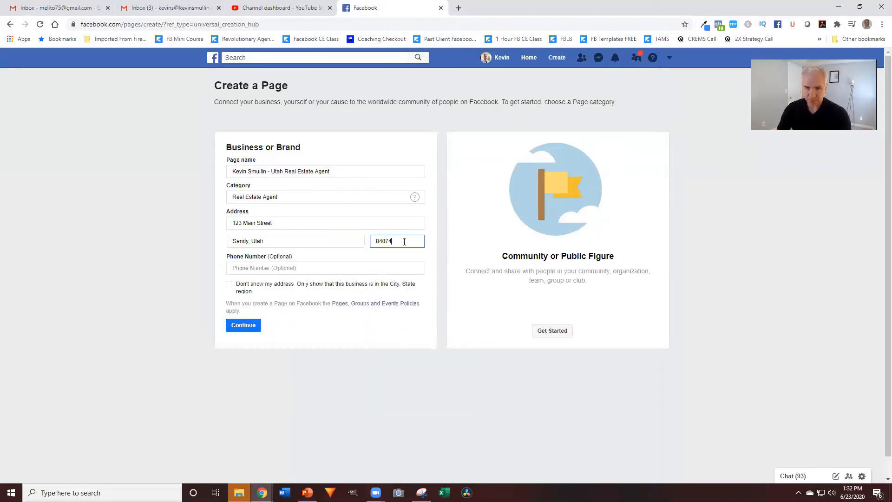
key("Tab")
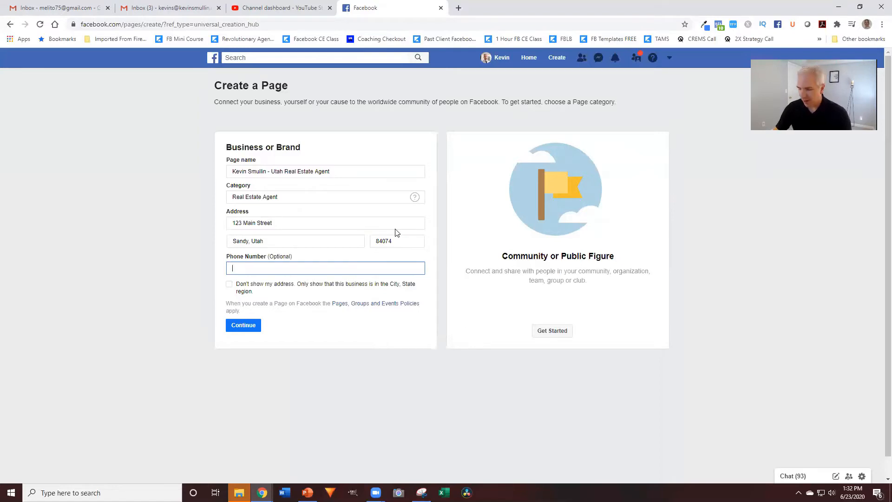
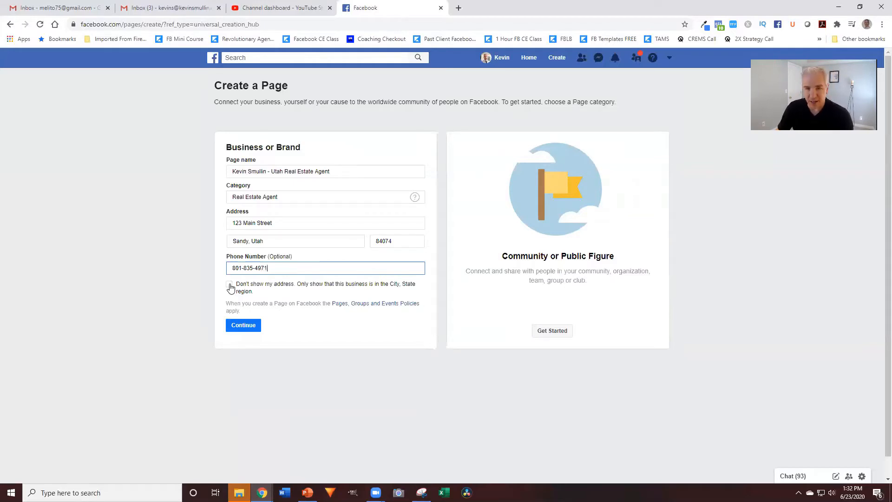
Submit the details with Continue to create the business page
left_click(243, 326)
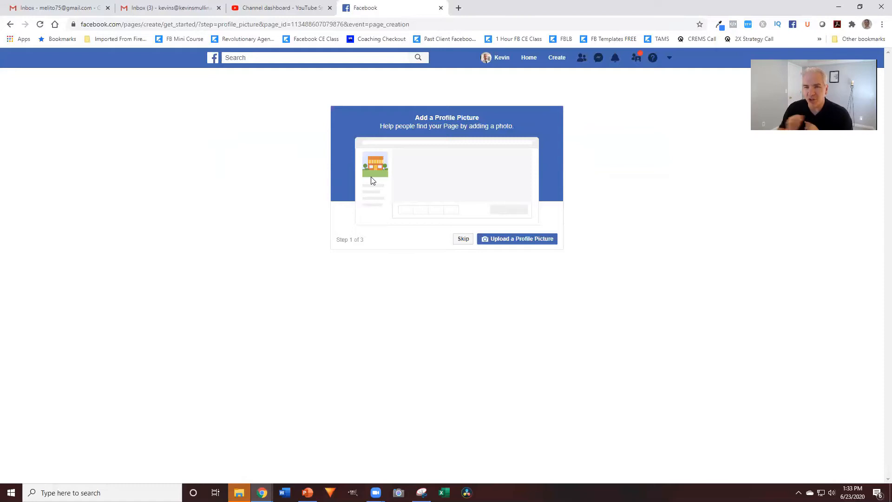
Upload HFMAboutHead.jpg from the Desktop as the page's profile picture
left_click(523, 238)
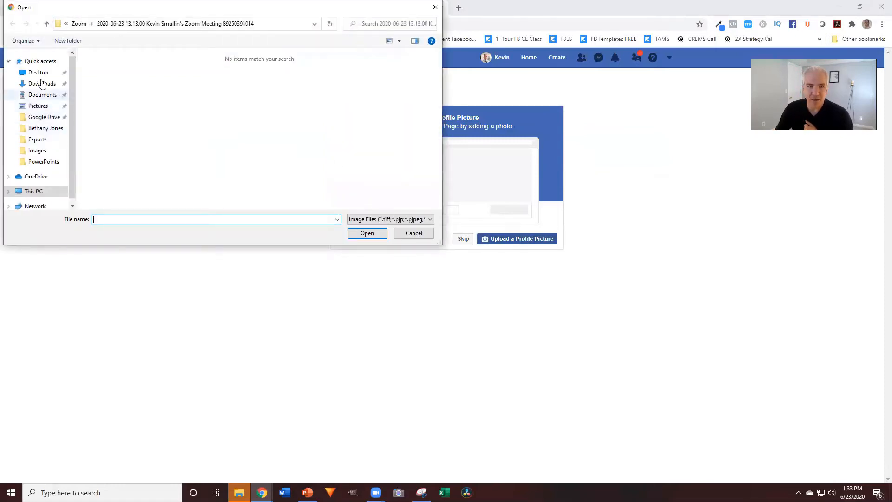
left_click(38, 72)
scroll(178, 114, "down", 3)
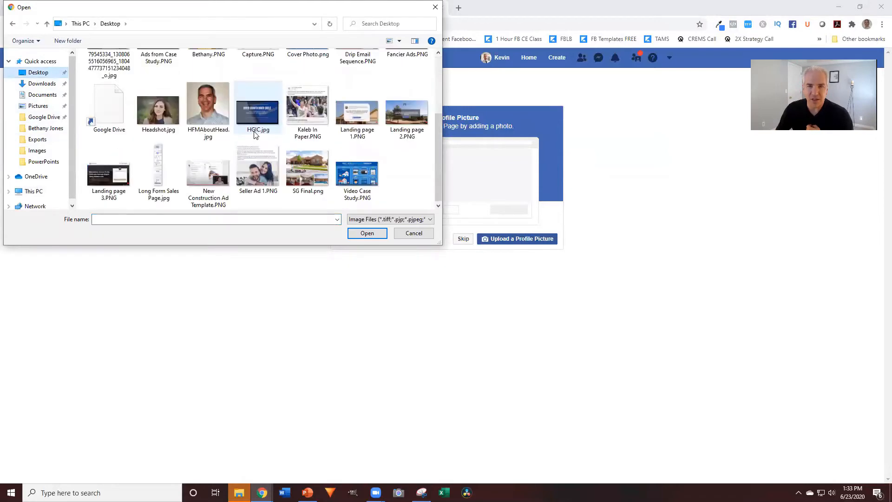
left_click(204, 109)
left_click(367, 233)
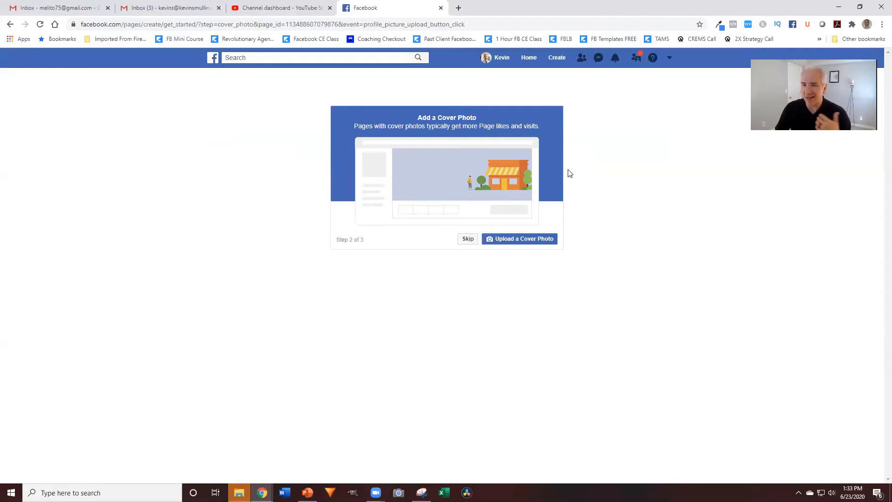
Upload Cover Photo.png from the Desktop as the page's cover photo
left_click(522, 241)
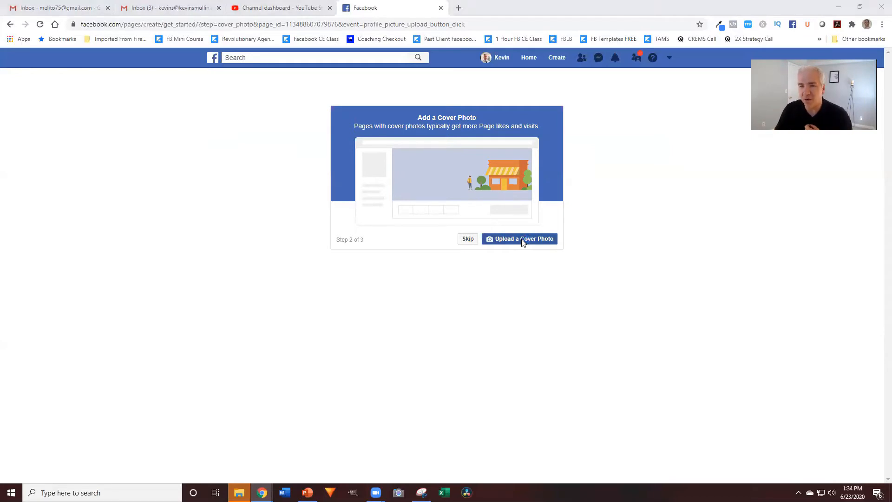
scroll(267, 143, "down", 3)
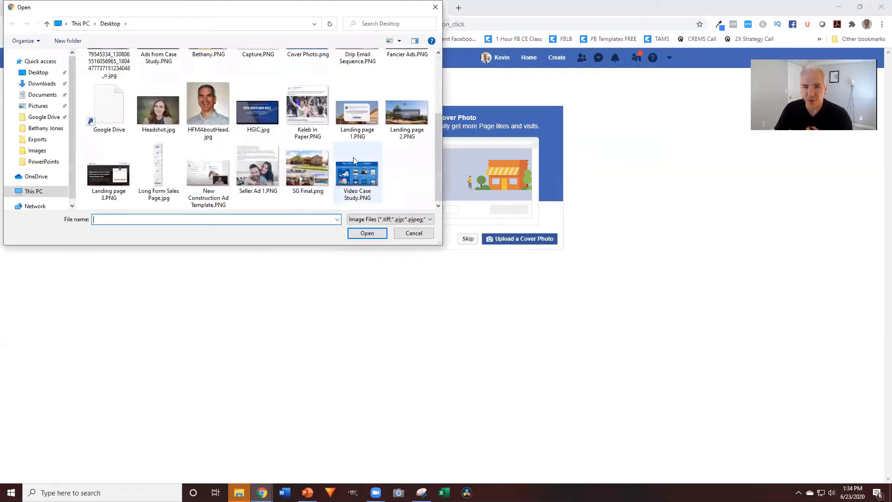
scroll(339, 151, "up", 2)
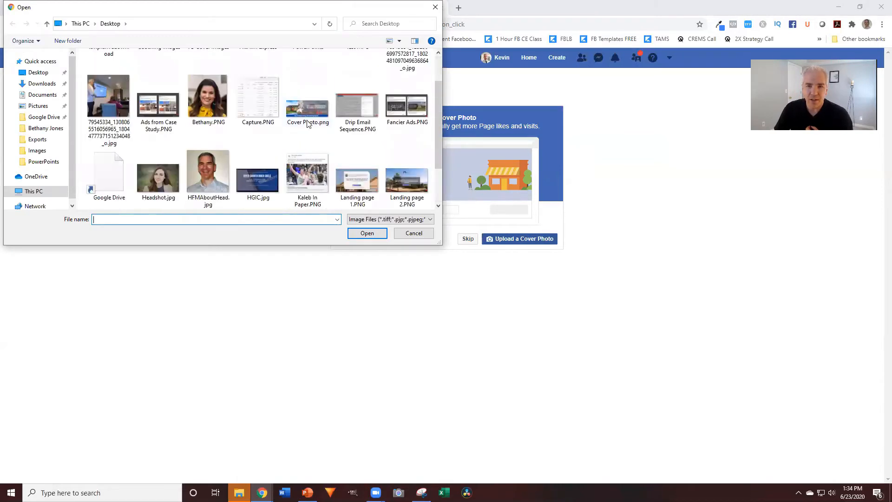
left_click(308, 116)
left_click(364, 233)
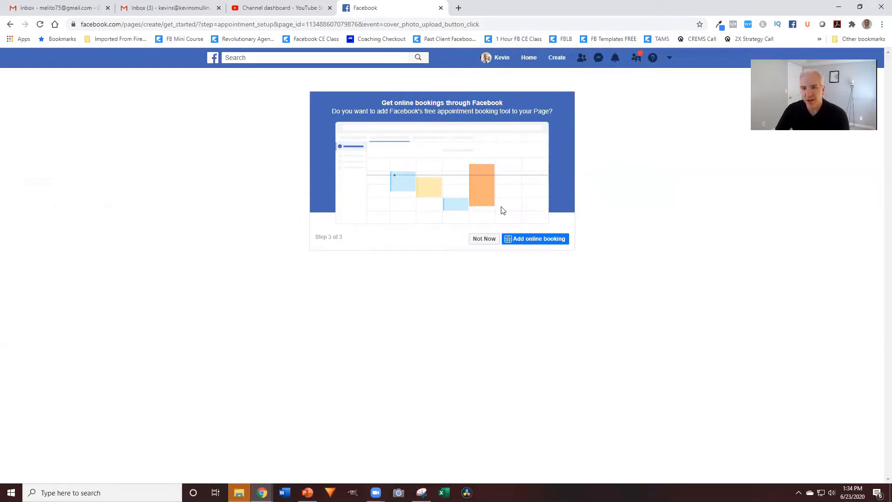
Decline the online bookings offer with Not Now to reach the finished page
left_click(485, 240)
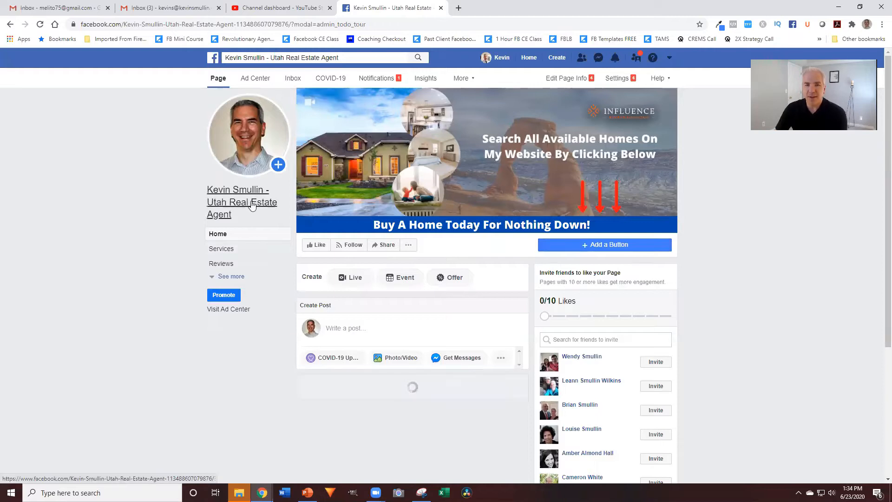
mouse_move(233, 153)
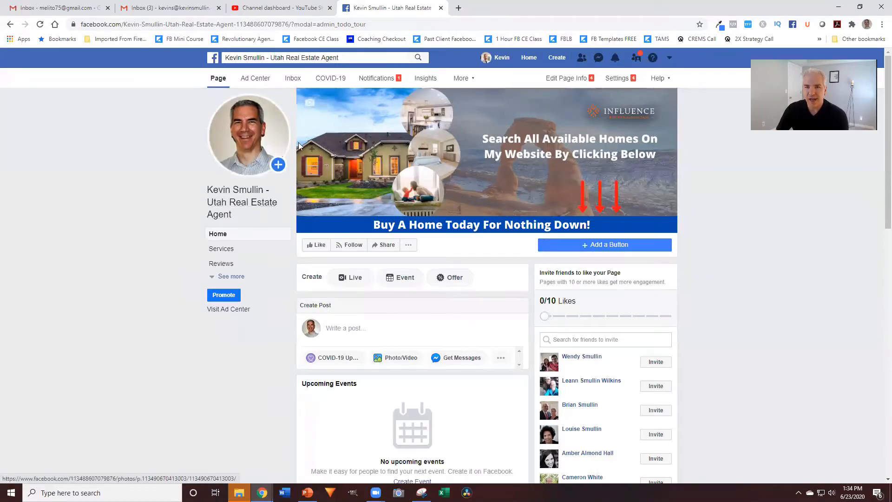
mouse_move(660, 111)
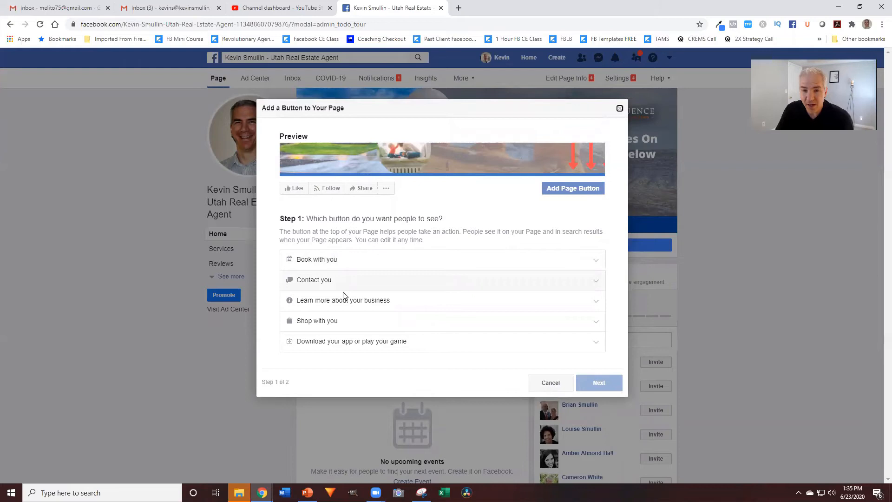
left_click(354, 299)
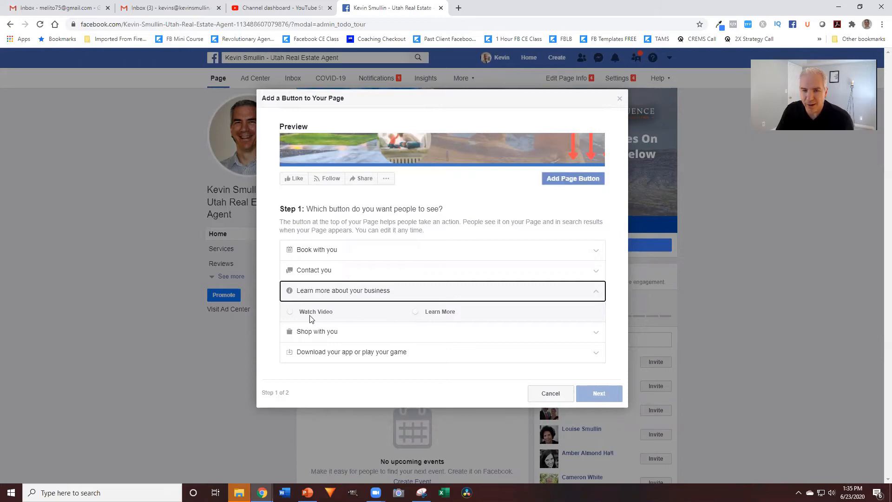
left_click(416, 314)
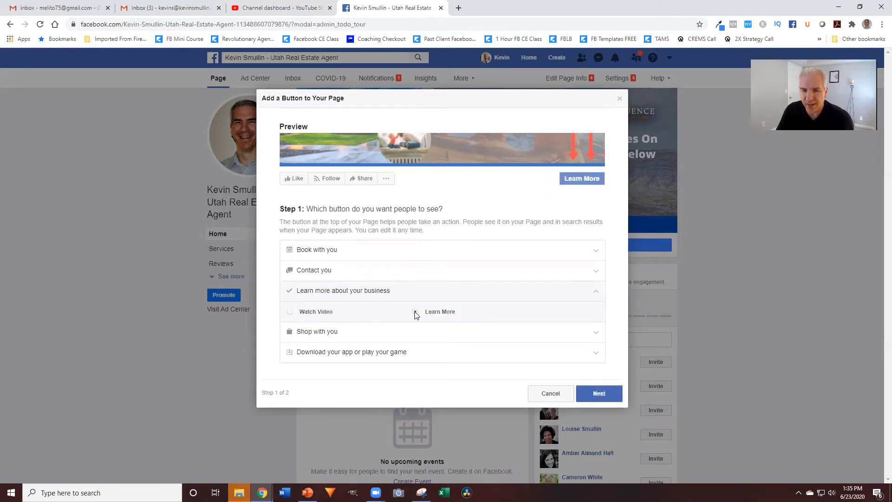
left_click(593, 393)
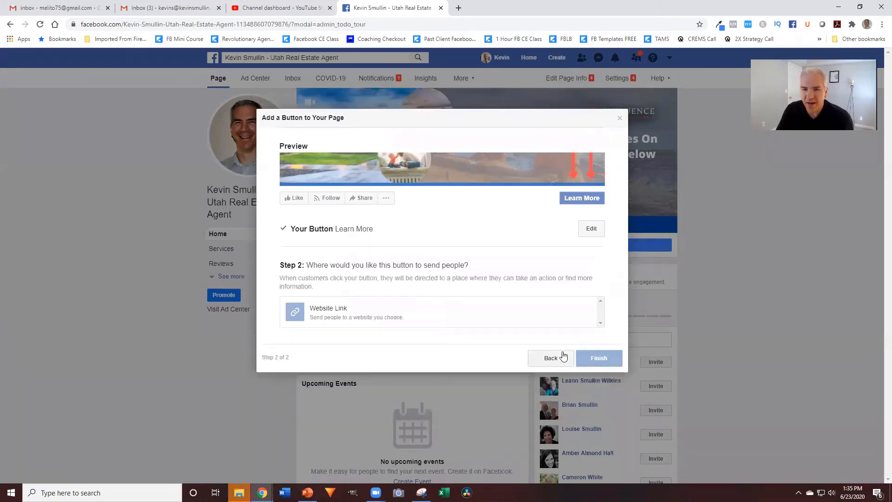
left_click(335, 311)
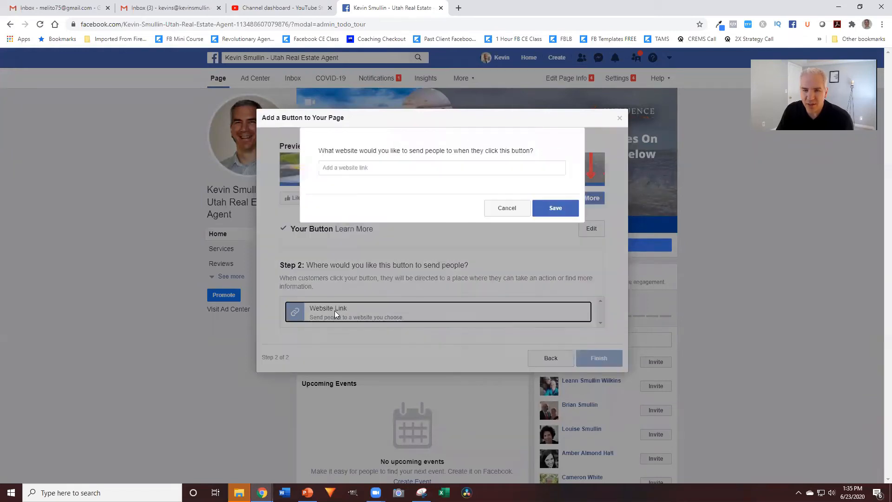
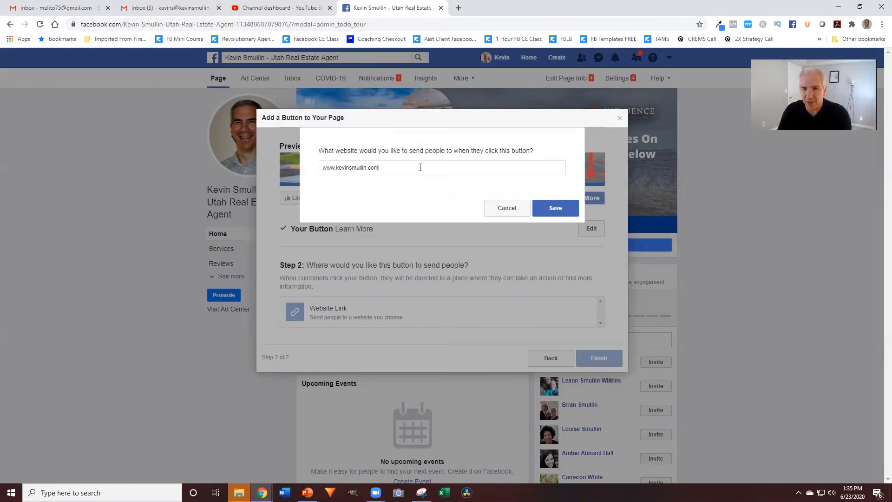
left_click(549, 212)
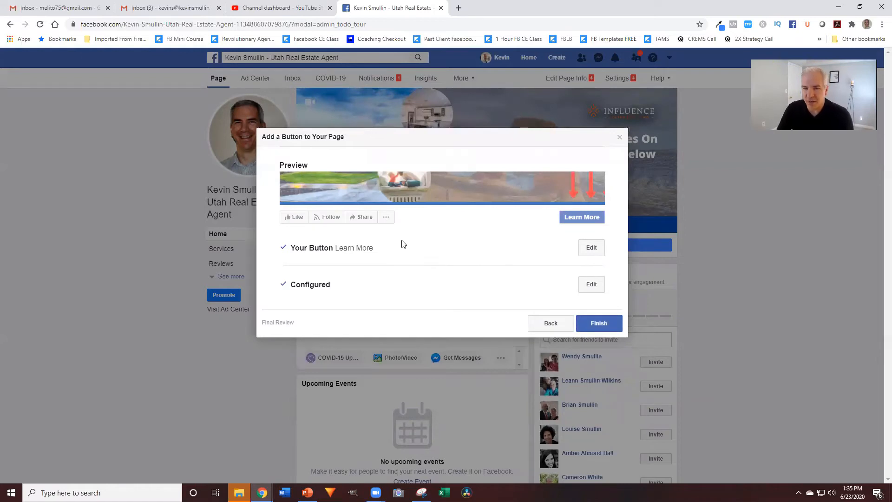
left_click(599, 322)
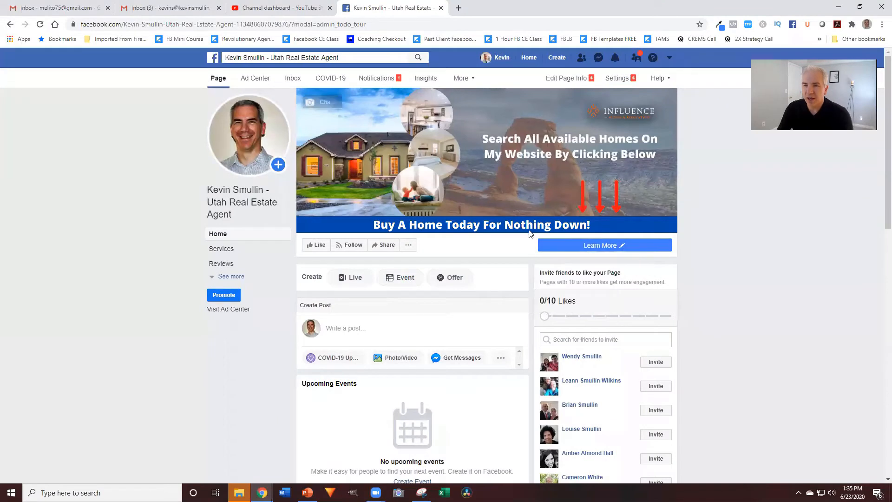
left_click(604, 245)
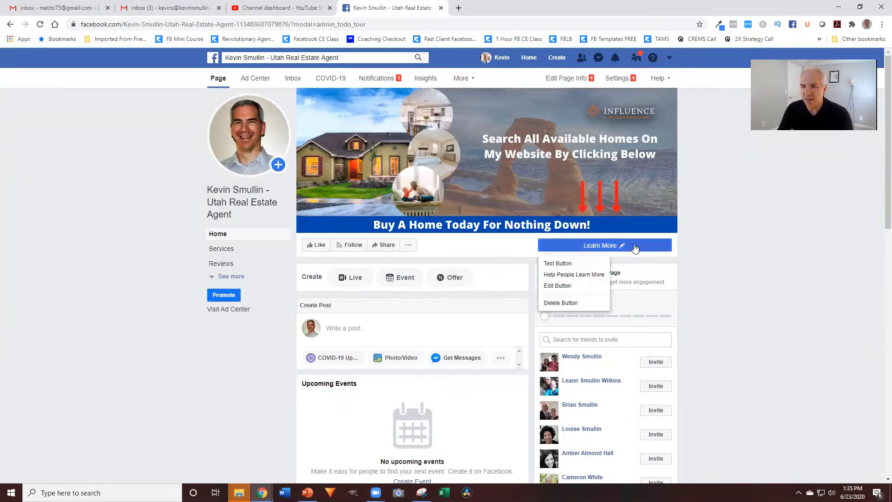
left_click(571, 266)
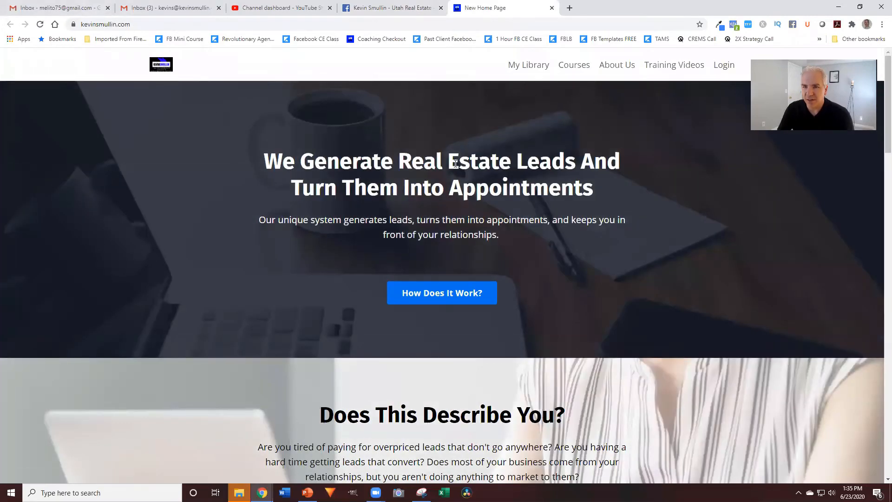
scroll(534, 167, "down", 8)
scroll(535, 168, "down", 5)
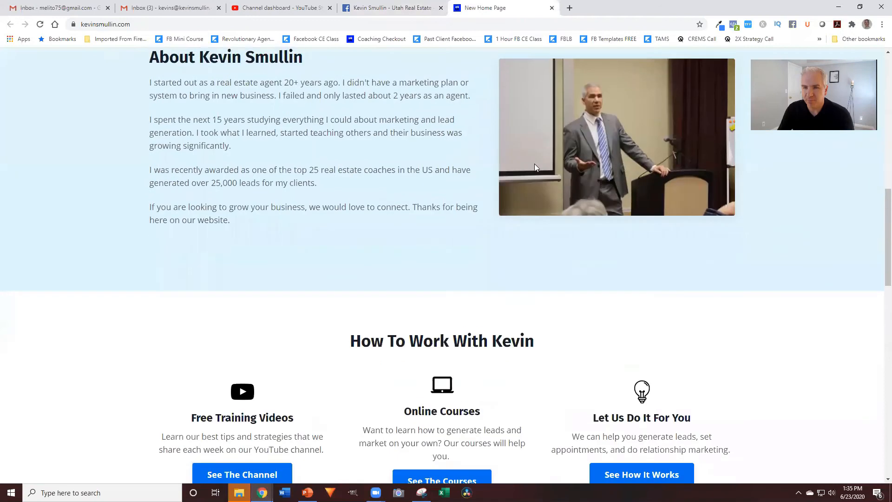
scroll(534, 167, "up", 15)
left_click(410, 13)
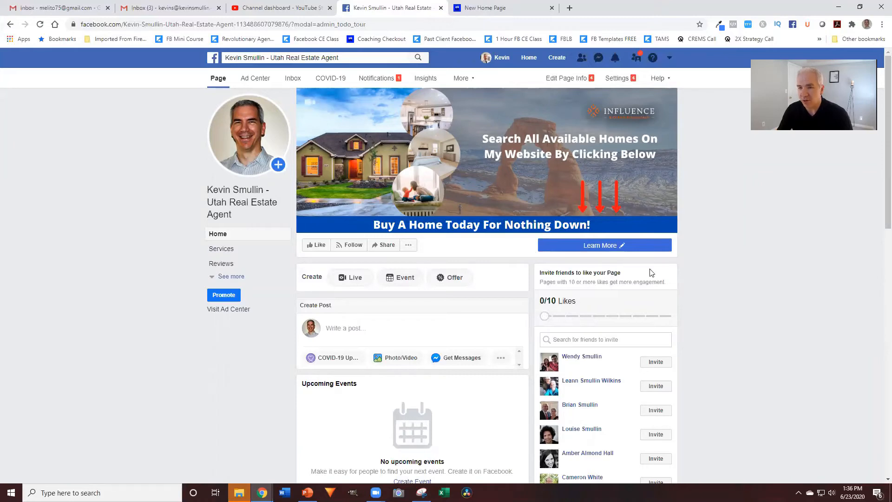
Expand the sidebar's See more list to reveal sections like Shop, Offers, Photos, Events and Community
mouse_move(606, 246)
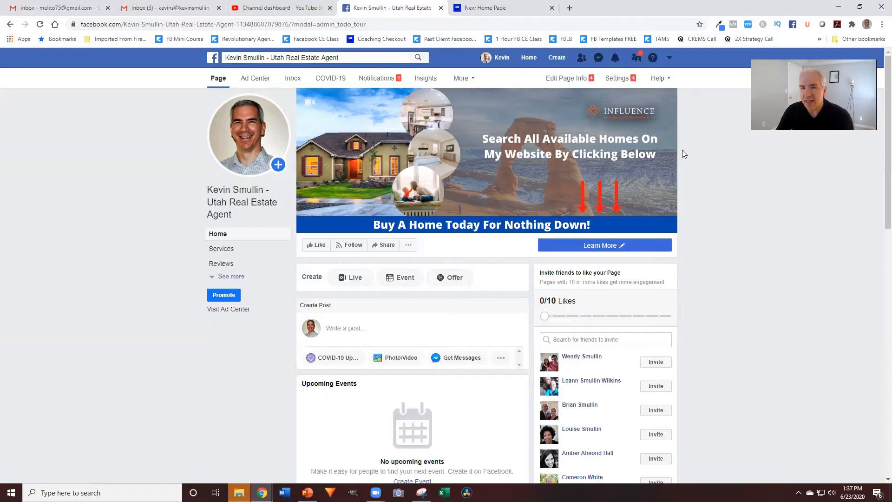
left_click(230, 277)
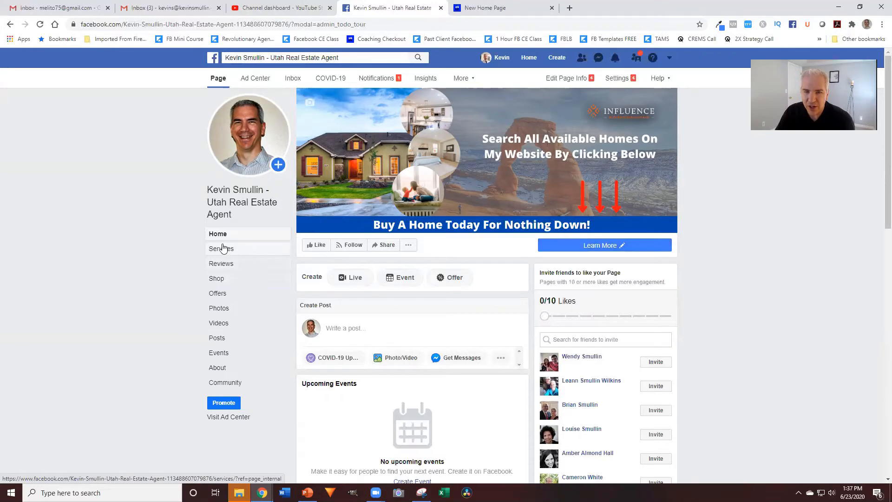
Open the page's About section and scroll down to its More Info details
left_click(221, 368)
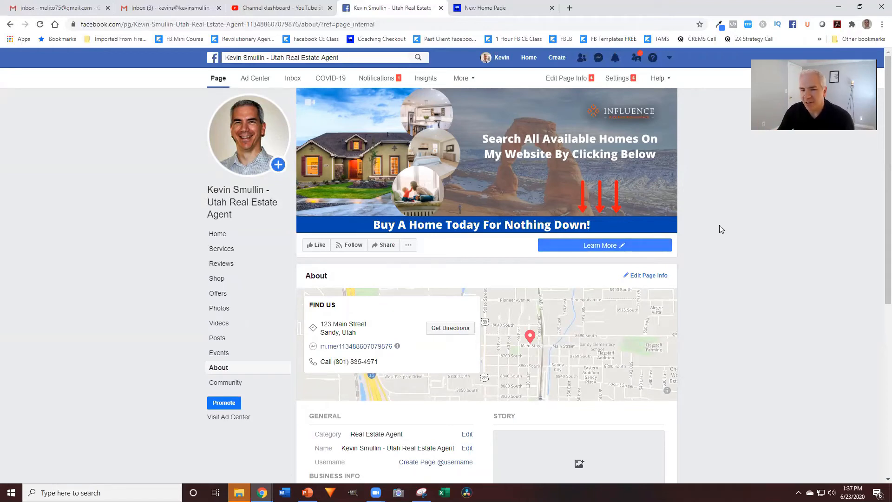
scroll(651, 244, "down", 5)
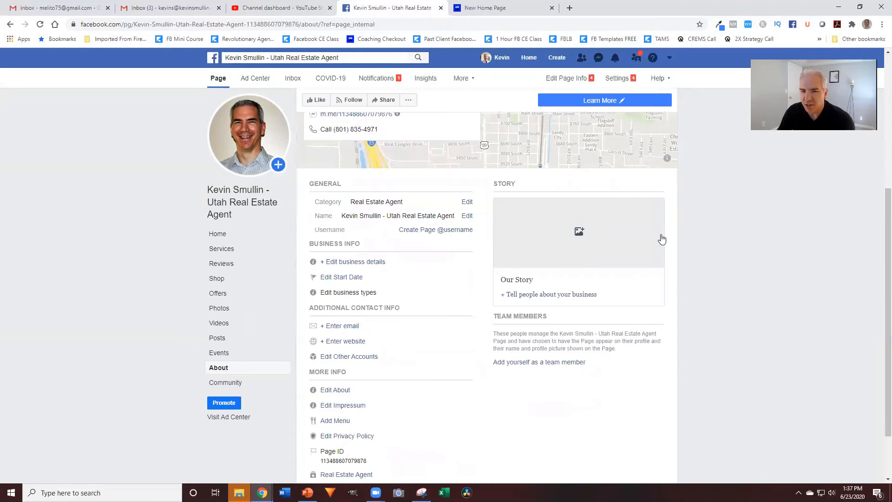
scroll(661, 239, "down", 2)
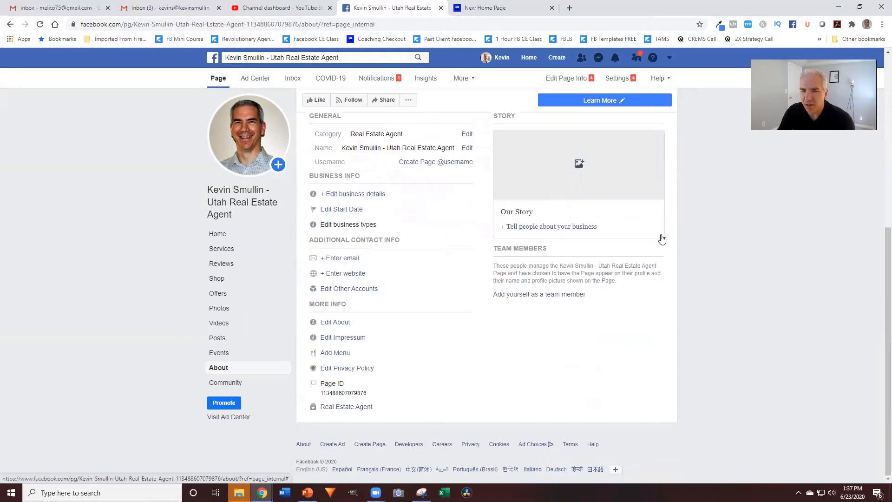
Save an About description about showing first-time buyers without a down payment 3 ways to buy a home
left_click(338, 324)
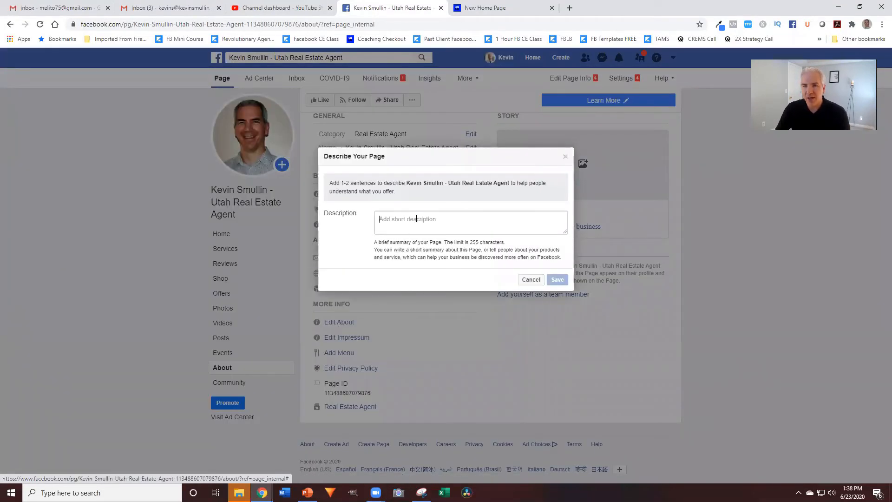
left_click(416, 218)
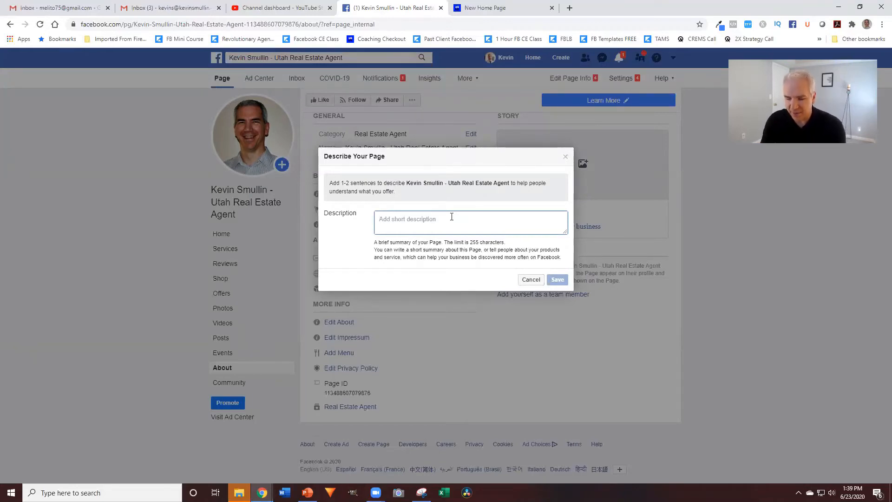
type("I work with first time buyers who don't have ")
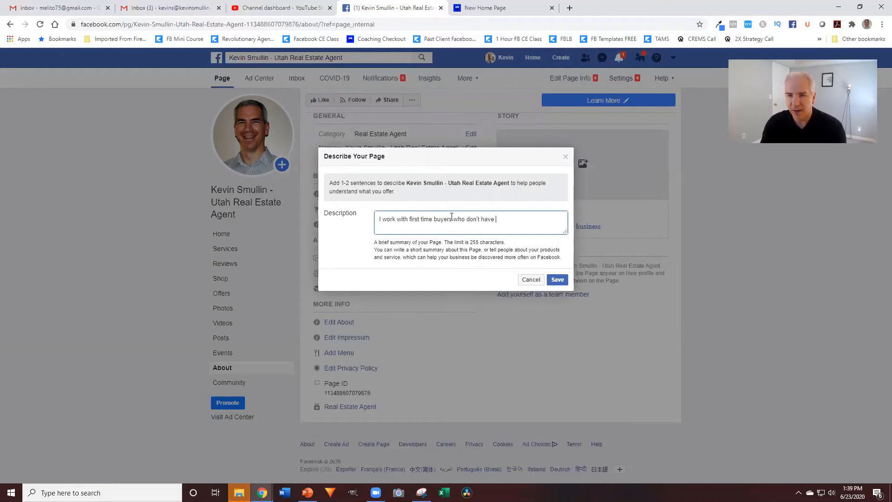
type("the money for ")
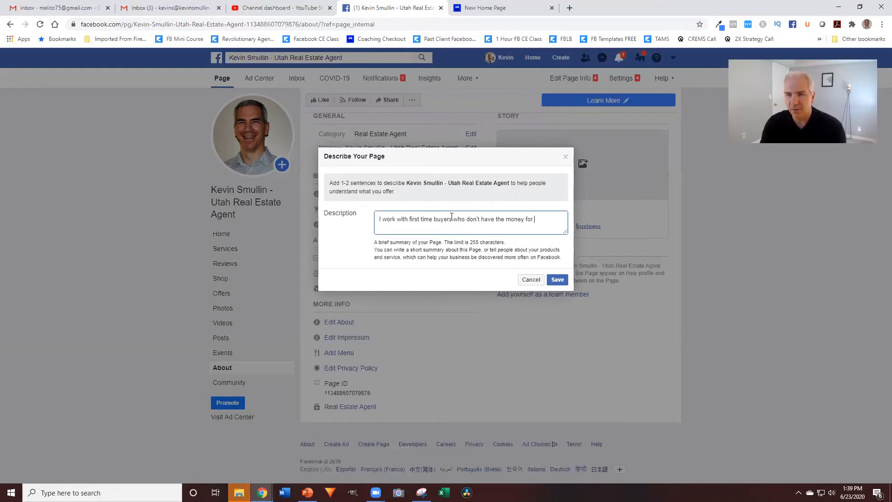
type("a down pay")
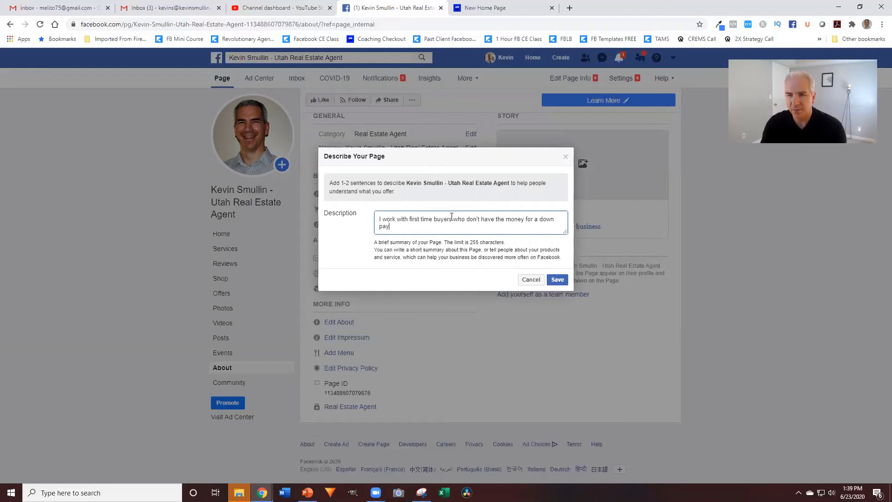
type("ment. I show them e")
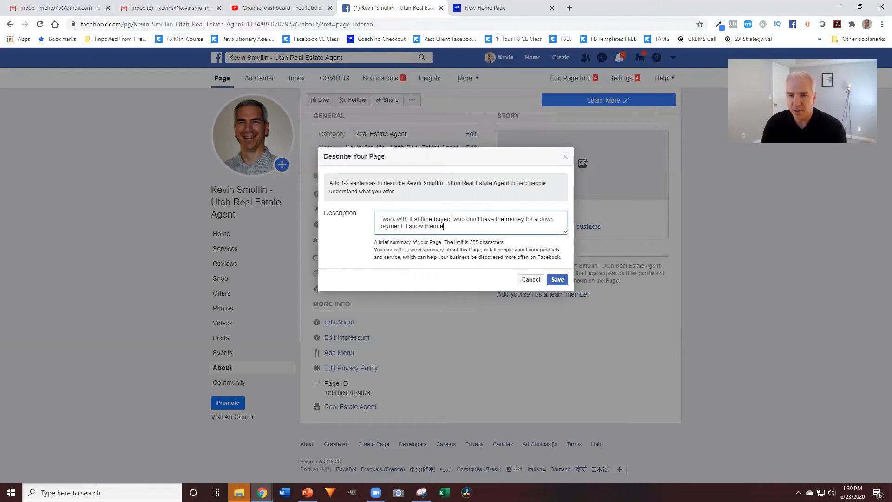
key("BackSpace")
type("3 w")
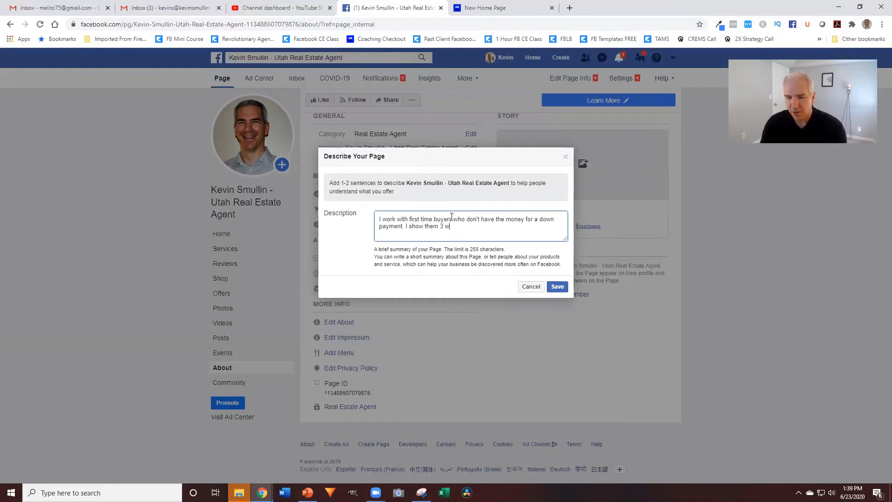
type("ays to buy a")
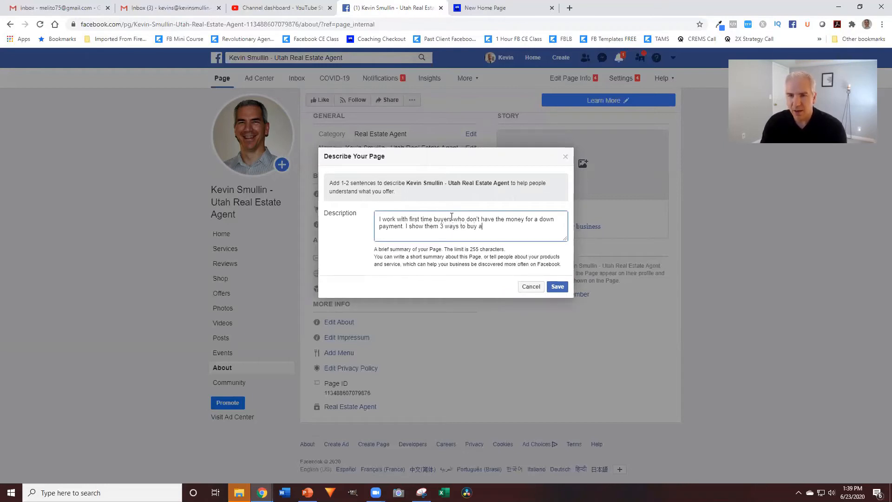
type(" home and stop was")
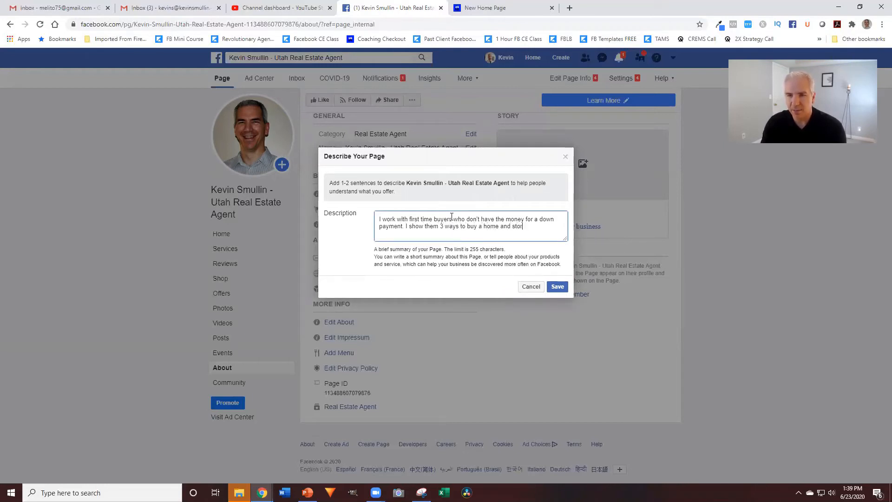
type("ting m")
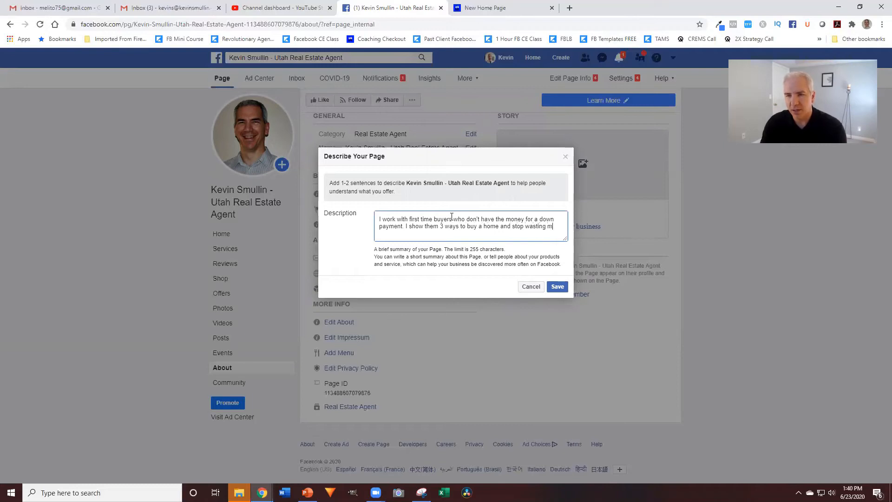
type("oney on rent.")
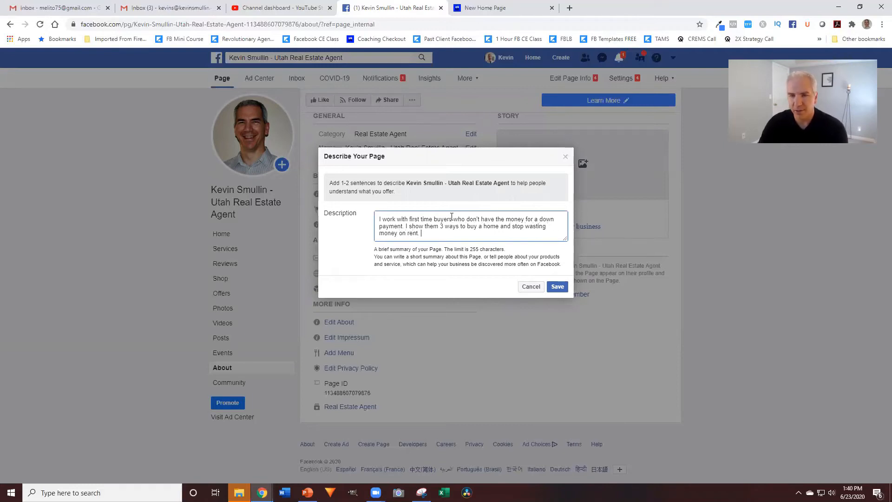
left_click(553, 285)
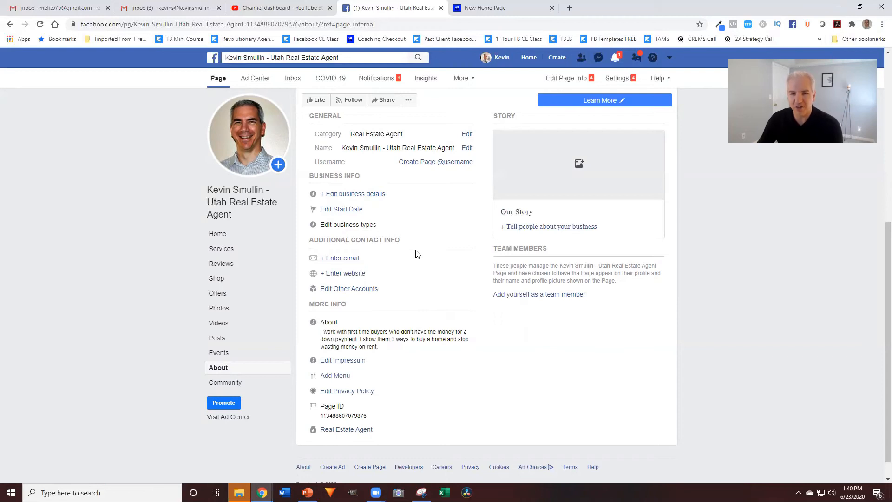
Review the saved About description, then go back to the page's Home view
scroll(422, 268, "up", 1)
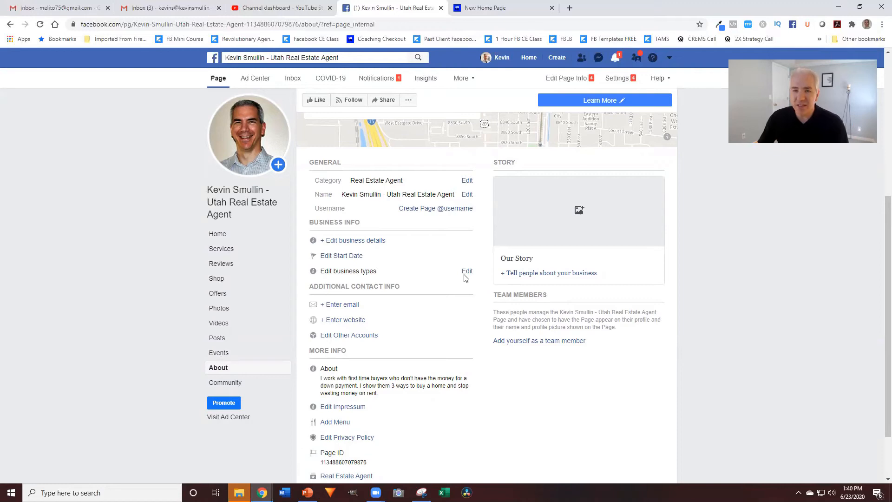
left_click(221, 235)
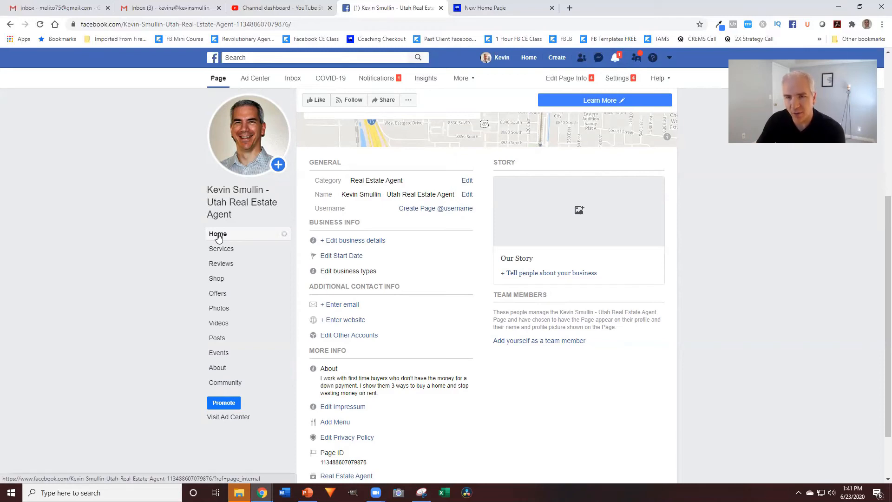
Reload the page's Home view and dismiss the 'Set Your Page Up For Success' tip
left_click(216, 84)
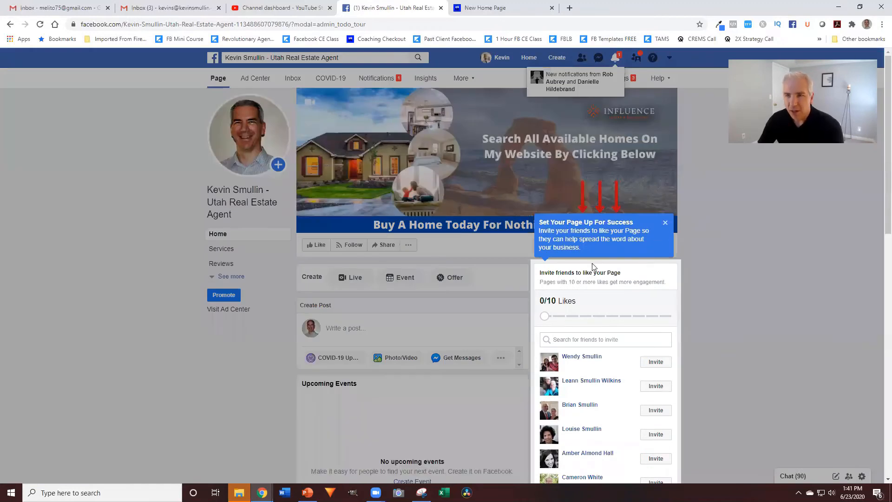
left_click(665, 223)
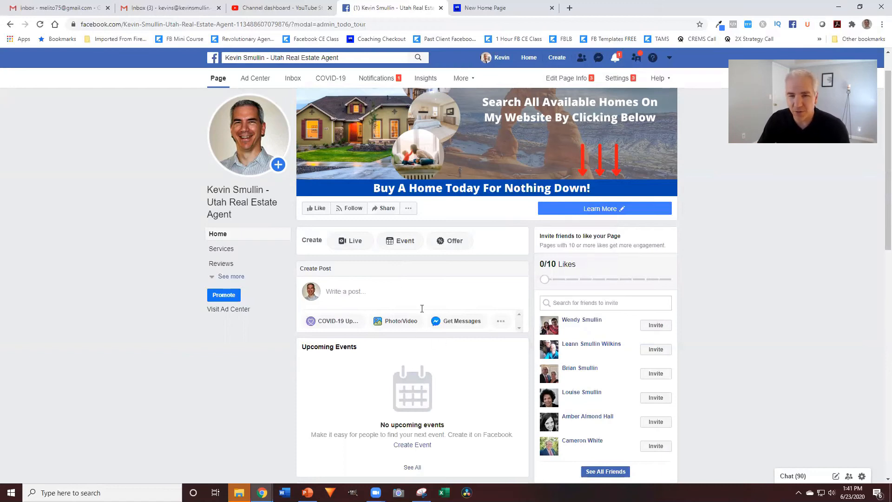
Attach the headshot HFMAboutHead.jpg to a new post and place the cursor in its text box
left_click(400, 321)
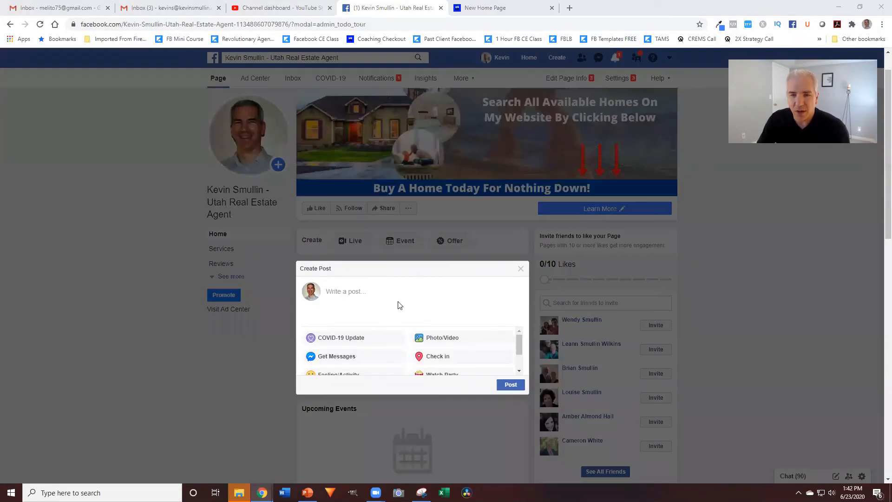
scroll(279, 186, "down", 1)
left_click(257, 176)
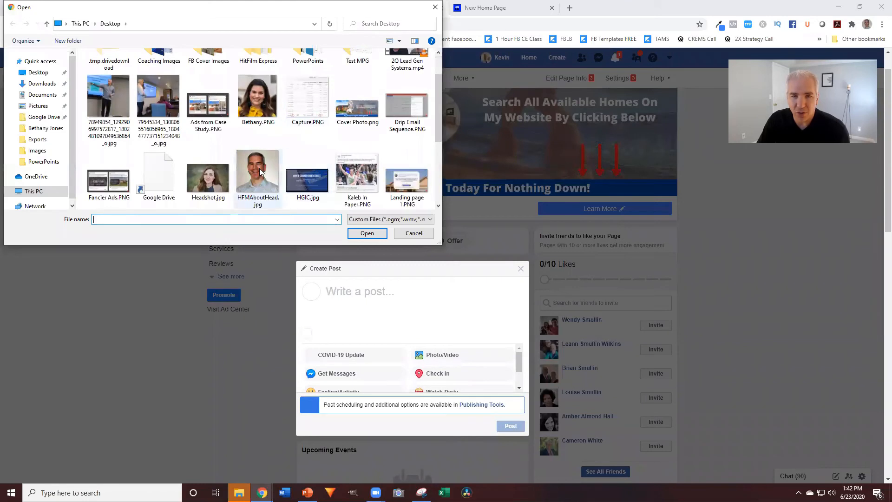
left_click(363, 232)
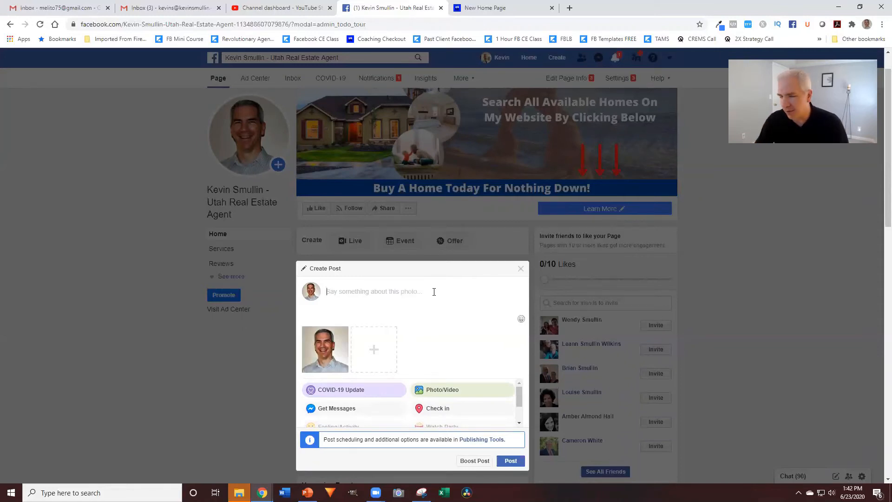
left_click(382, 291)
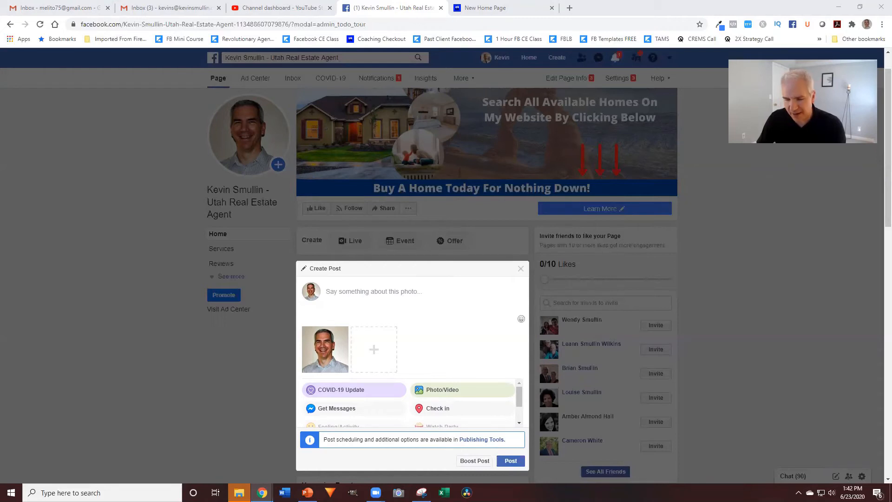
left_click(412, 307)
key("ctrl+v")
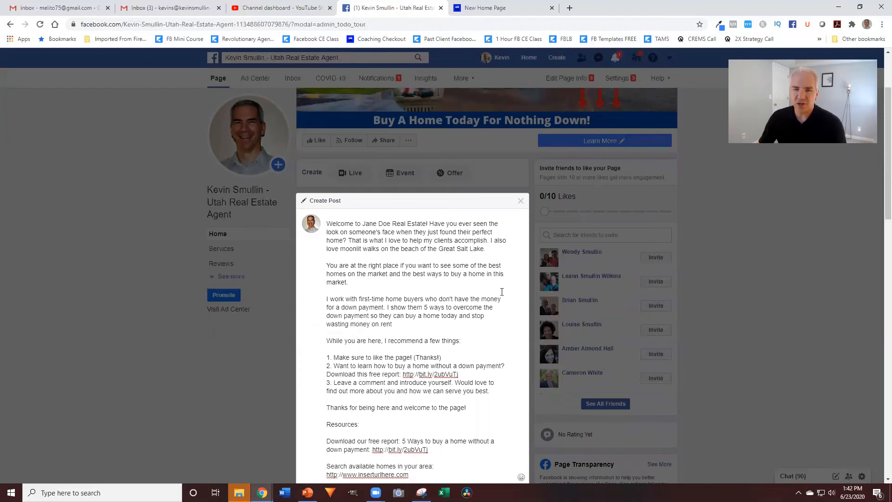
scroll(502, 292, "down", 1)
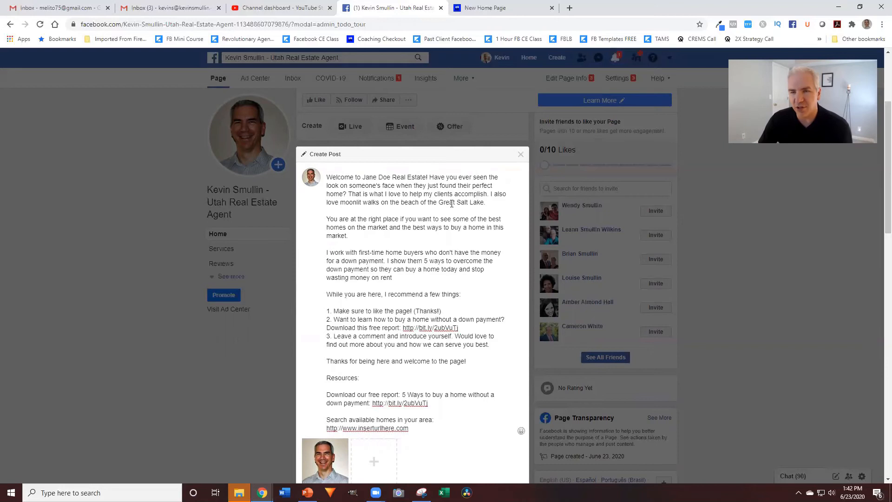
left_click_drag(490, 196, 493, 199)
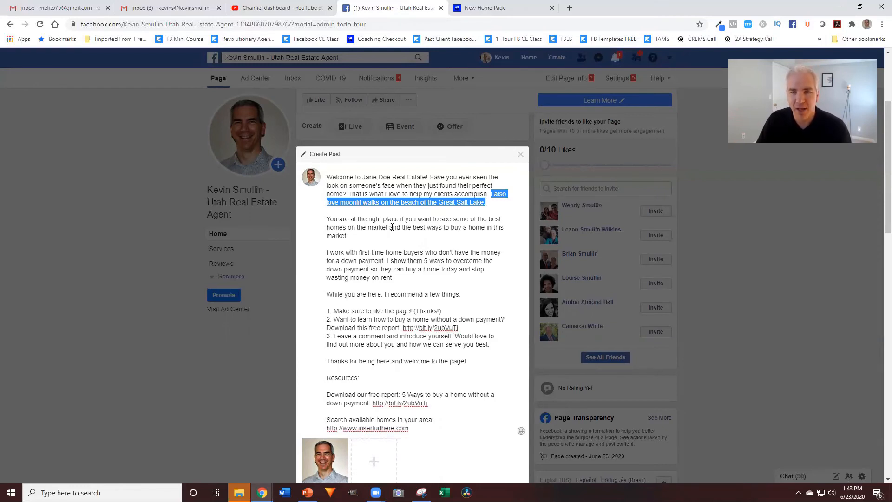
left_click(352, 235)
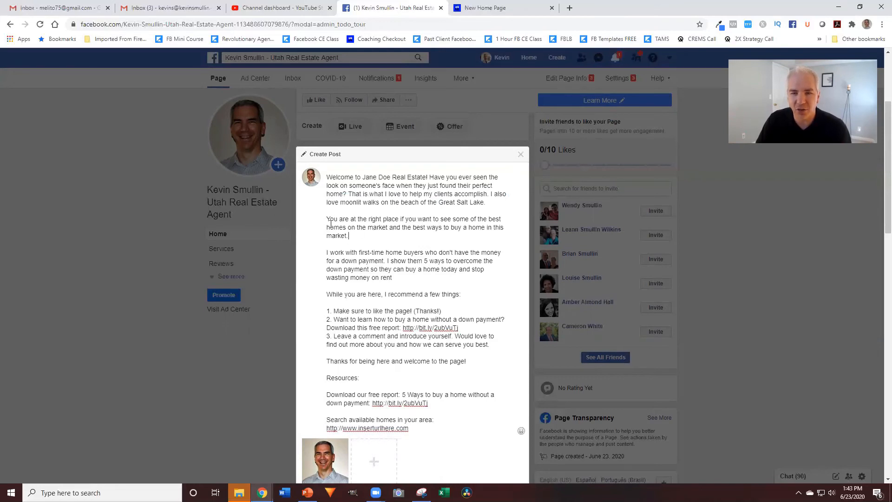
left_click_drag(330, 219, 403, 220)
left_click(372, 237)
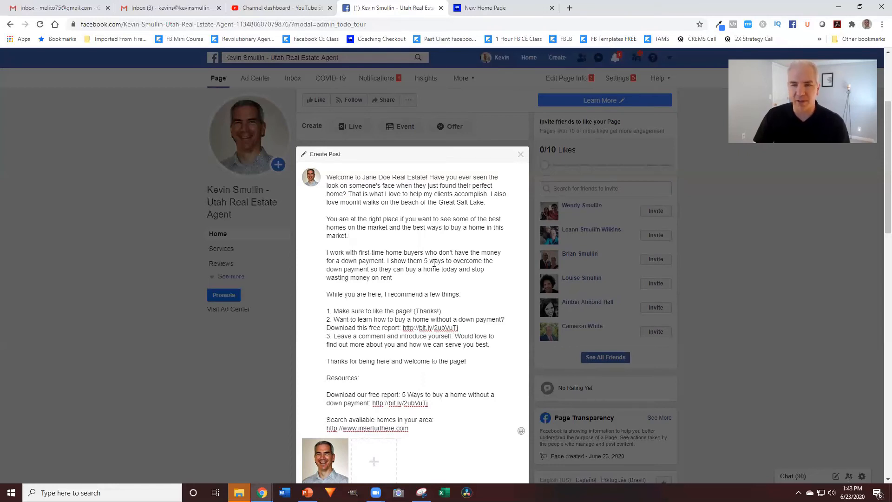
scroll(429, 258, "down", 2)
scroll(429, 258, "down", 1)
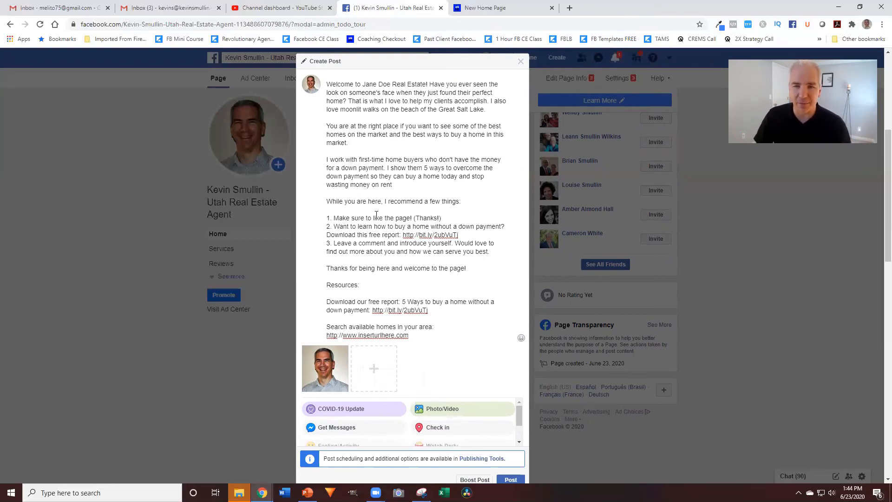
left_click_drag(463, 237, 403, 235)
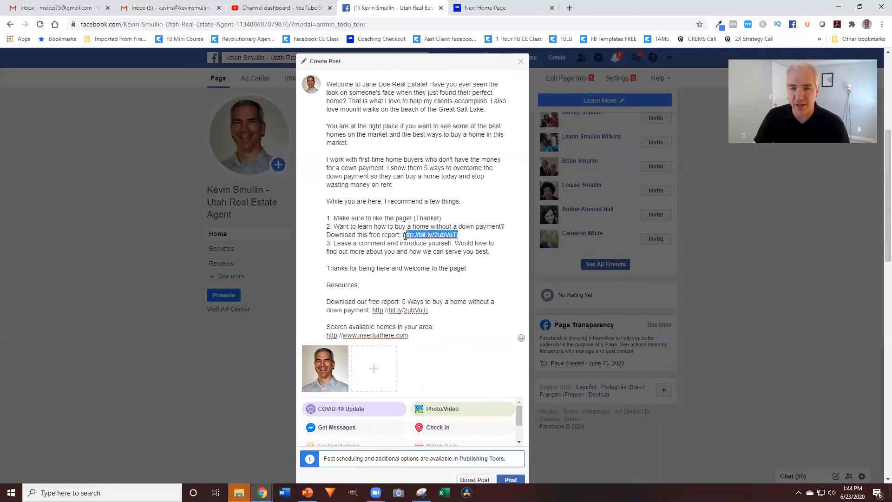
left_click(388, 254)
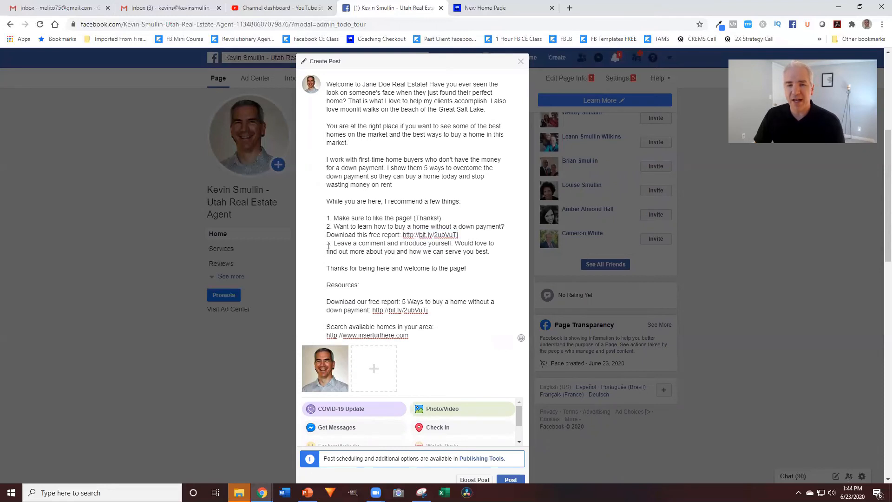
left_click_drag(332, 243, 459, 255)
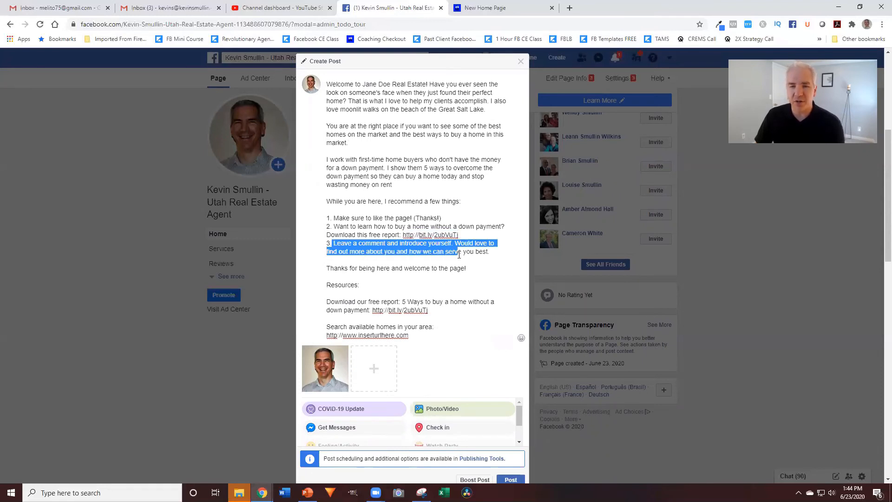
left_click(424, 176)
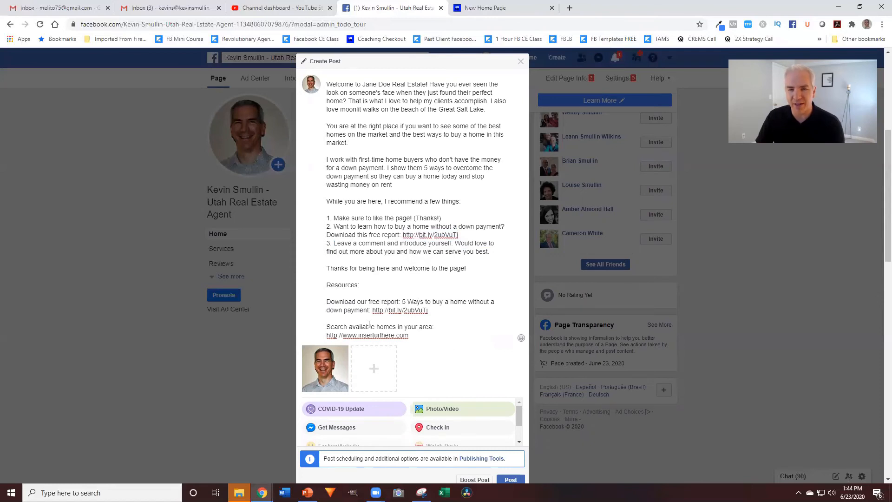
Look through the Posts feed, then reload the business page in the browser
scroll(437, 262, "down", 2)
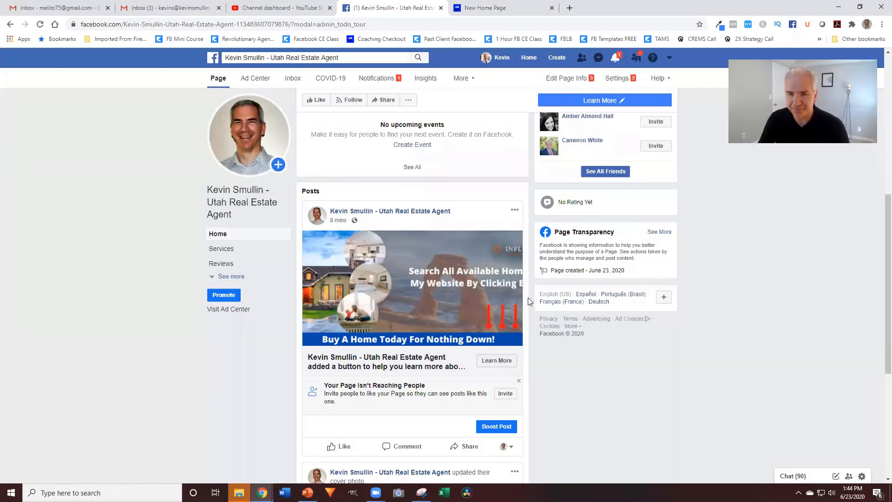
scroll(450, 339, "up", 8)
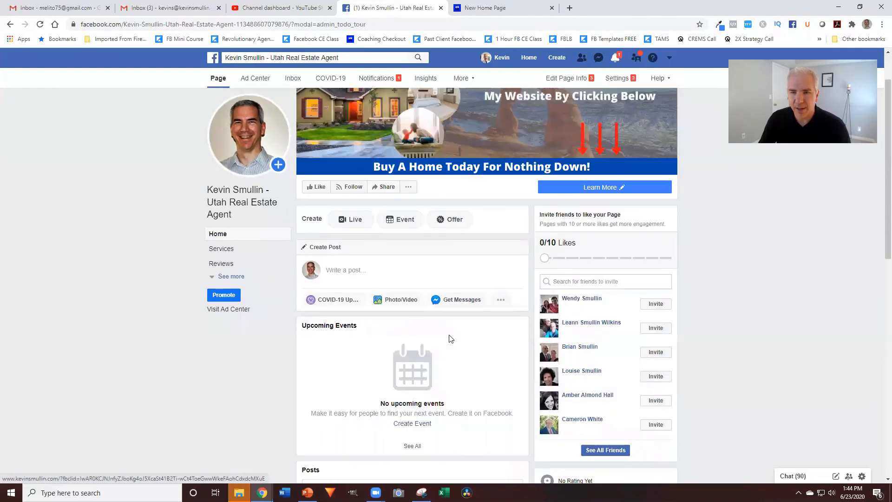
scroll(450, 338, "down", 7)
scroll(450, 338, "down", 6)
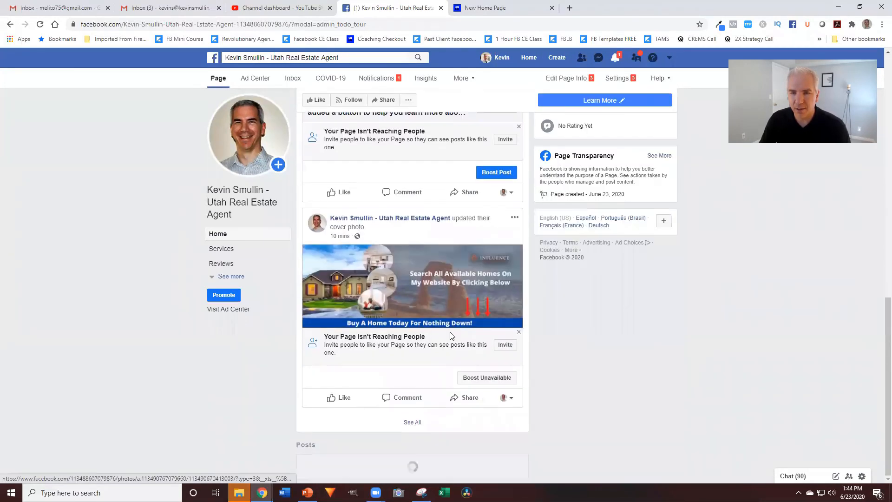
scroll(527, 339, "down", 11)
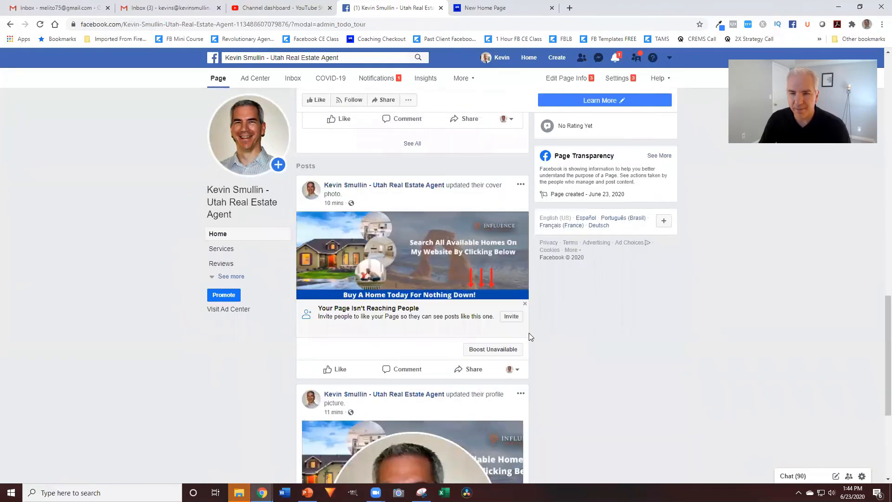
scroll(528, 330, "up", 15)
scroll(529, 330, "up", 2)
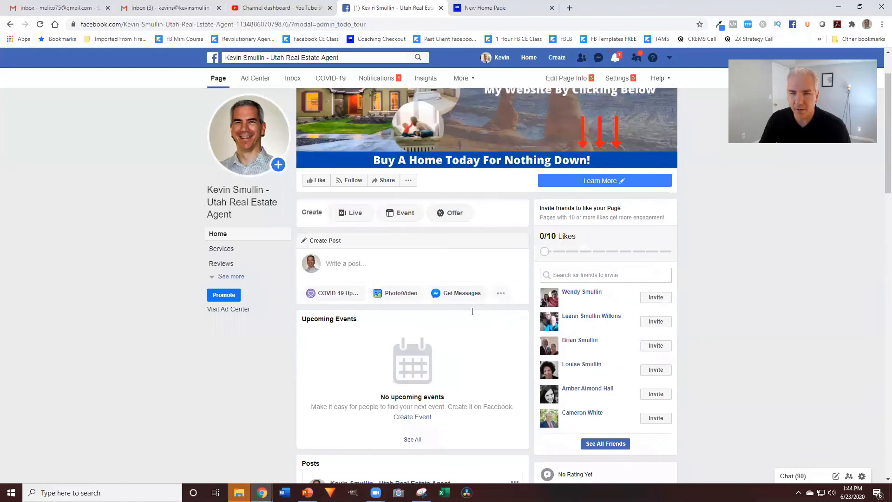
scroll(471, 308, "up", 2)
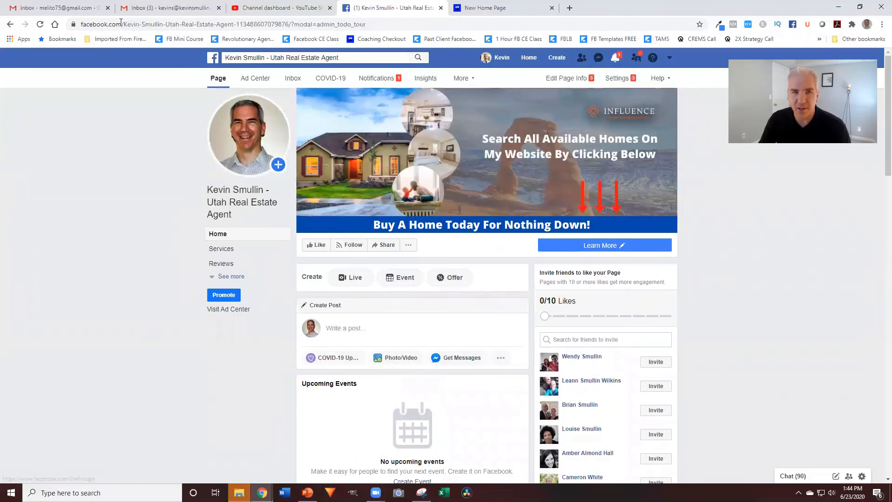
left_click(41, 25)
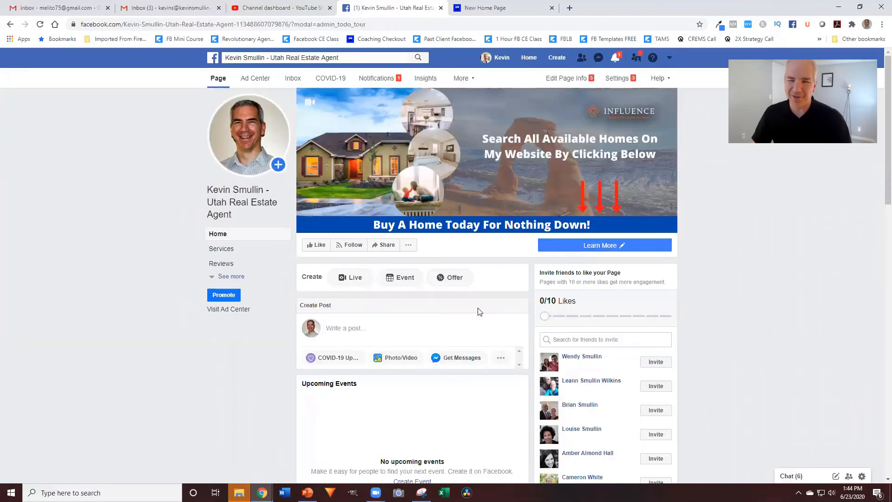
Pin the headshot welcome post to the top of the page and check its pin marker
scroll(483, 311, "down", 6)
scroll(483, 315, "down", 3)
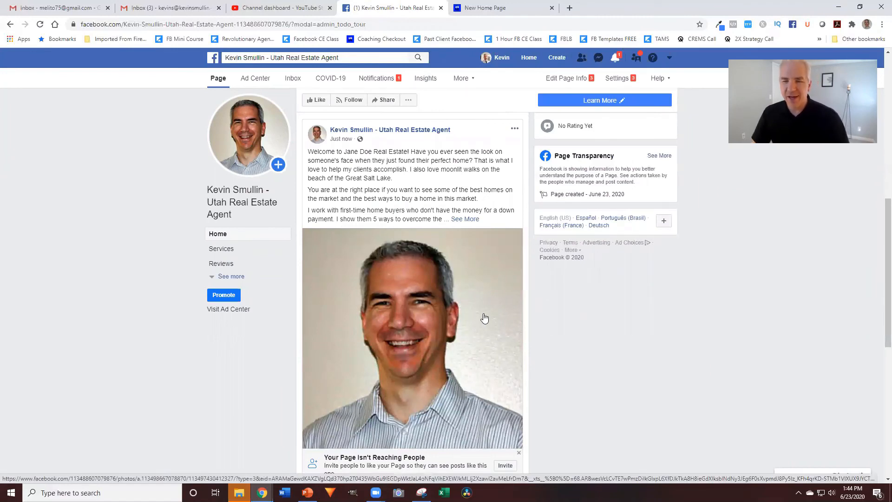
scroll(484, 318, "up", 1)
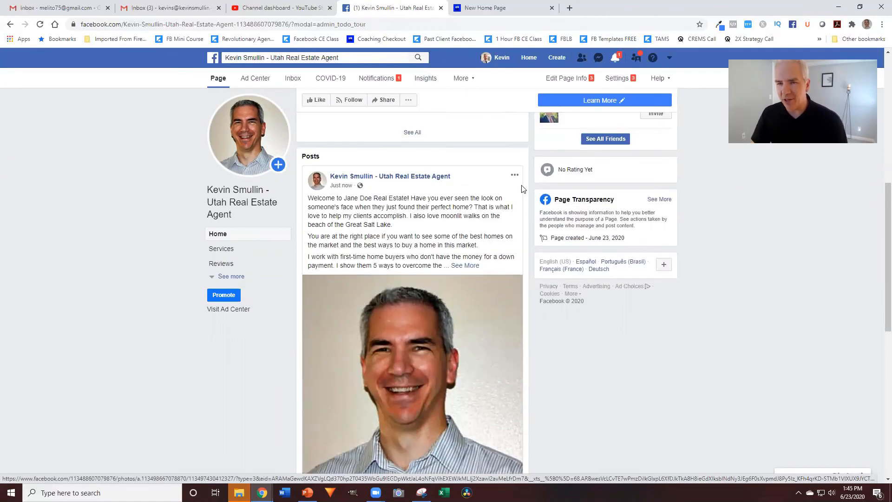
left_click(514, 176)
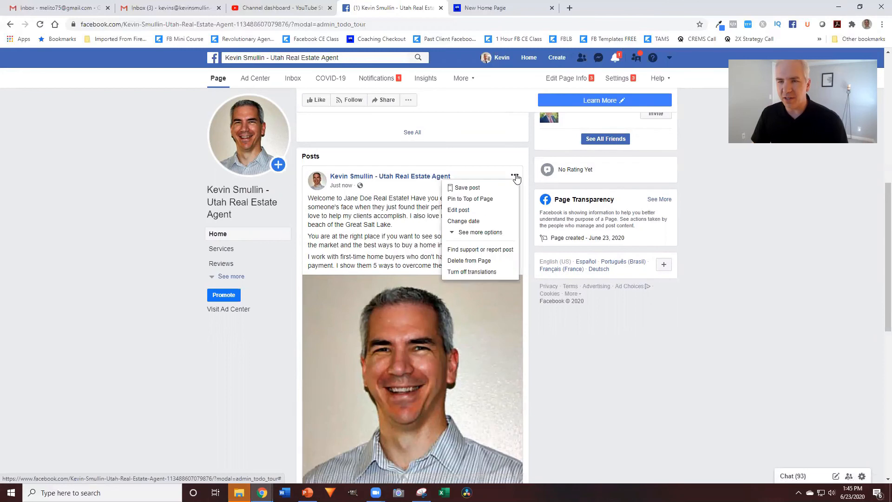
left_click(482, 200)
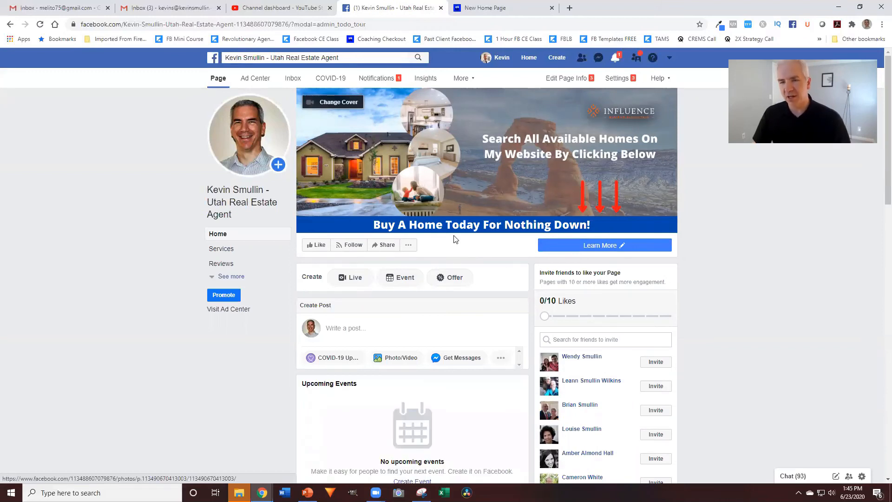
scroll(501, 269, "down", 5)
scroll(502, 271, "down", 2)
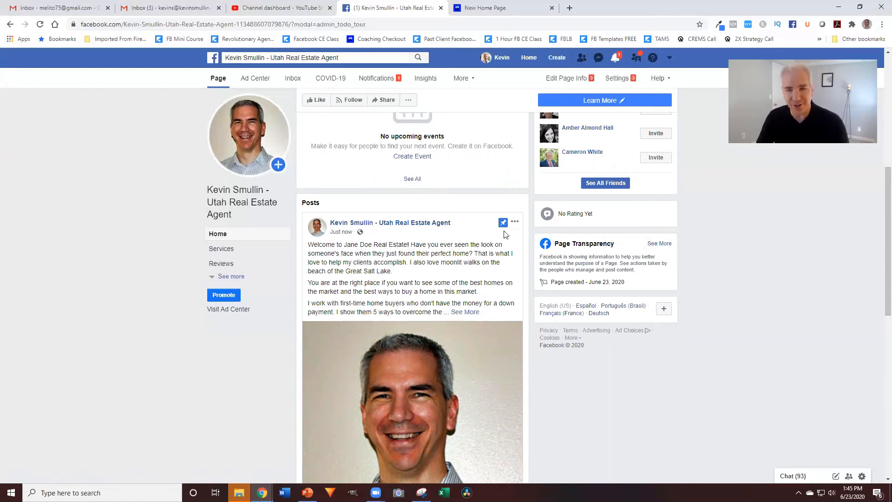
scroll(685, 260, "up", 5)
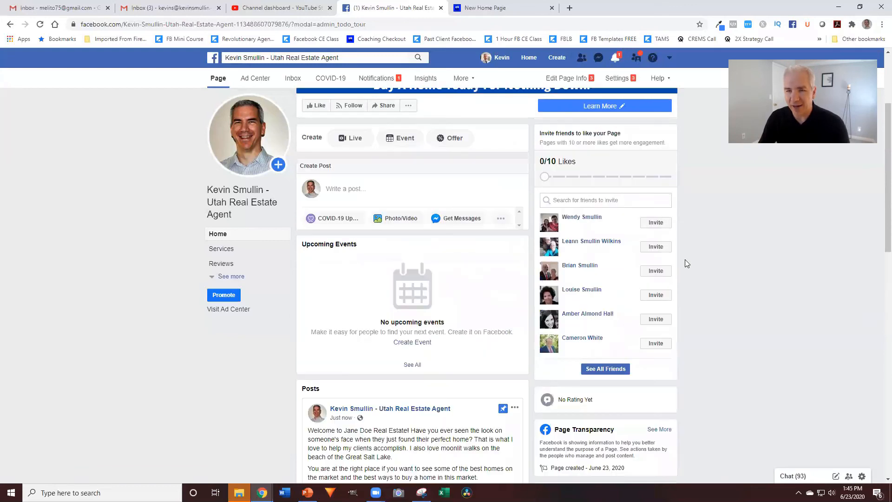
scroll(685, 259, "up", 3)
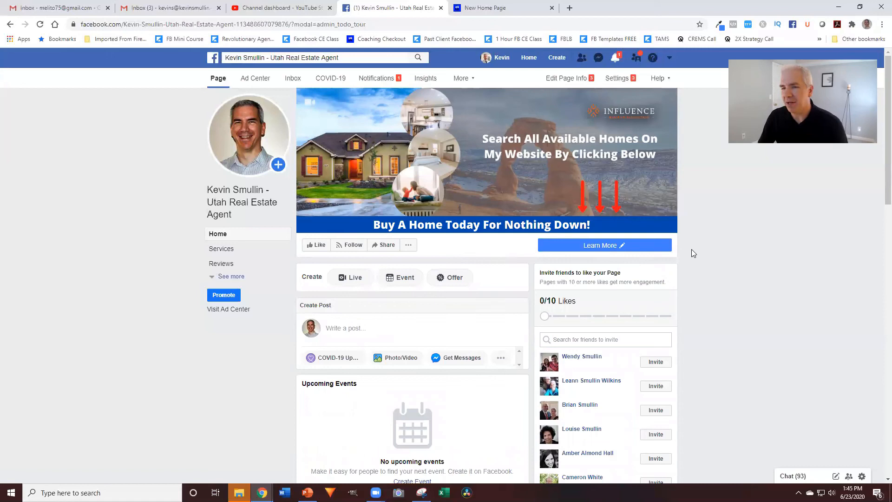
scroll(691, 249, "down", 2)
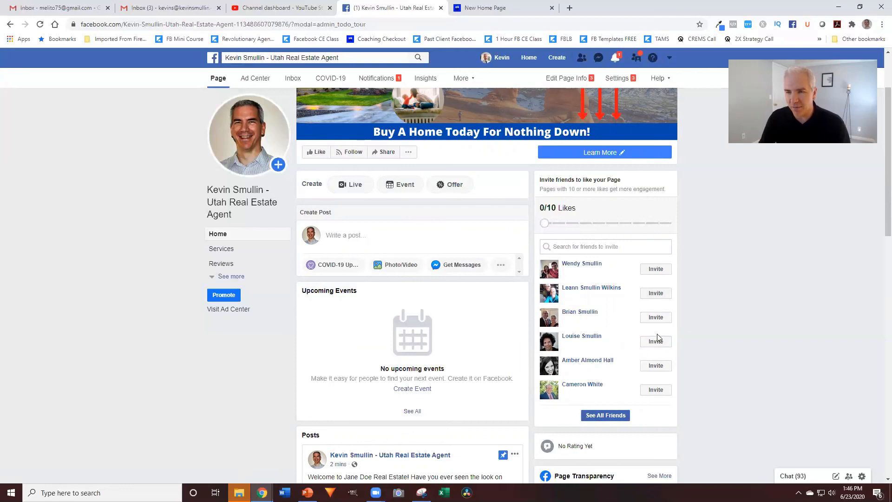
left_click(607, 415)
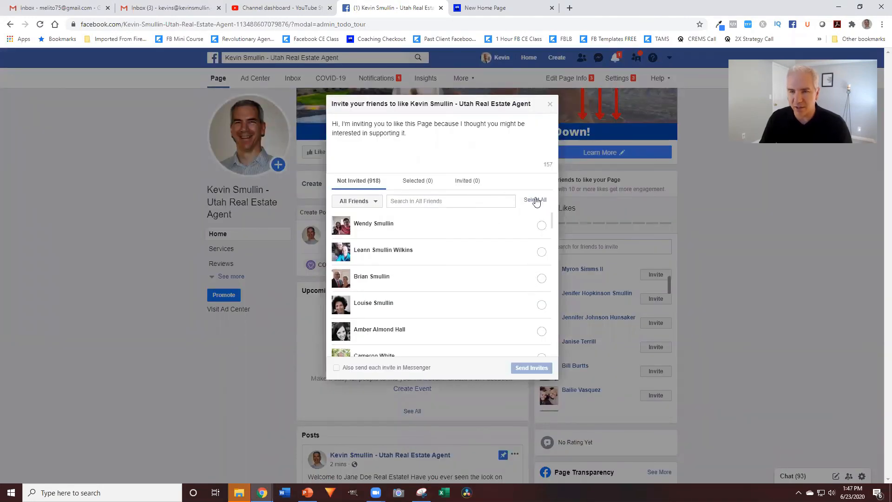
scroll(433, 251, "down", 3)
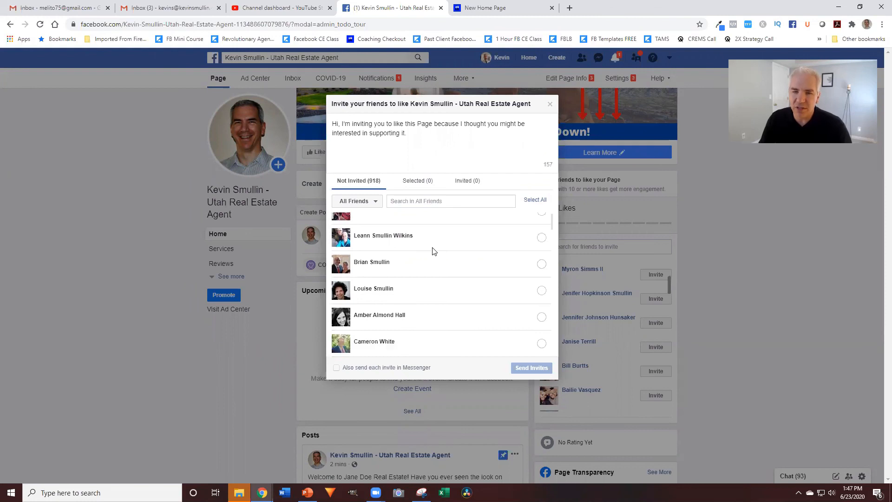
scroll(432, 251, "up", 3)
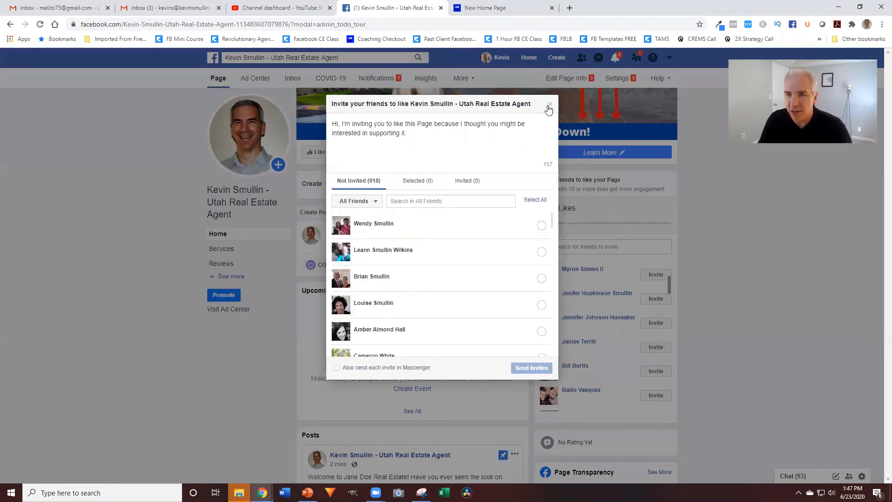
left_click(608, 145)
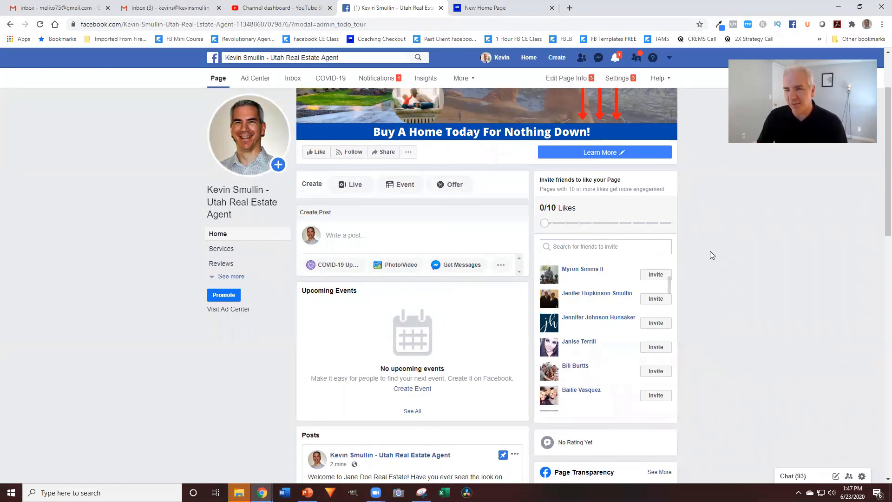
scroll(711, 252, "up", 2)
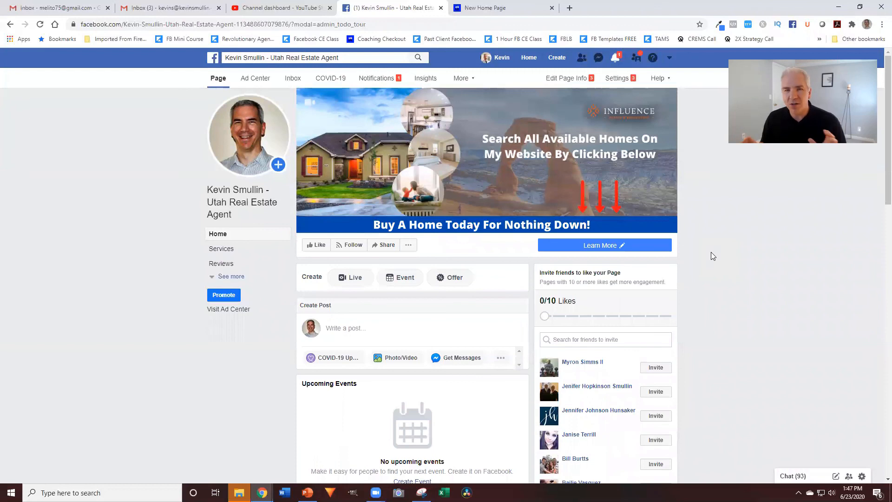